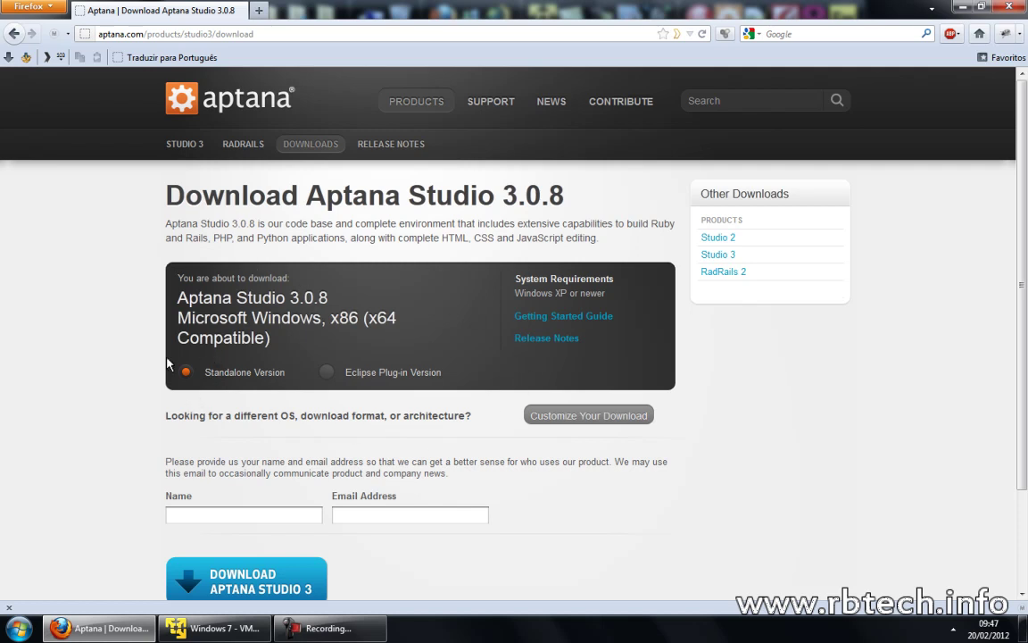
# - Request the standalone Aptana Studio 3.0.8 download for Windows and dismiss the file download prompt
pyautogui.scroll(-2, 168, 362)
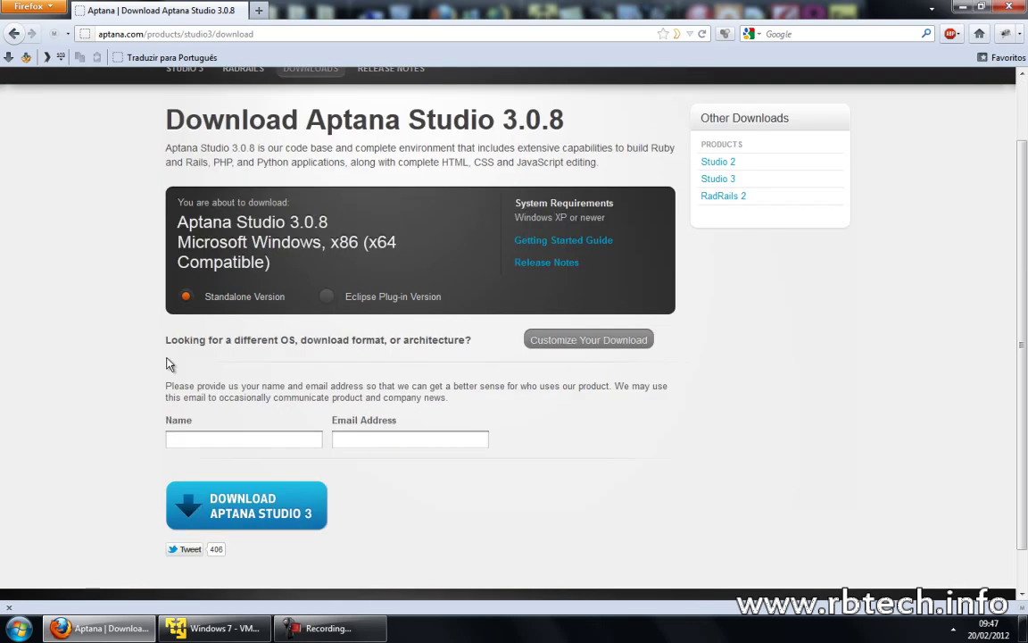
pyautogui.click(256, 501)
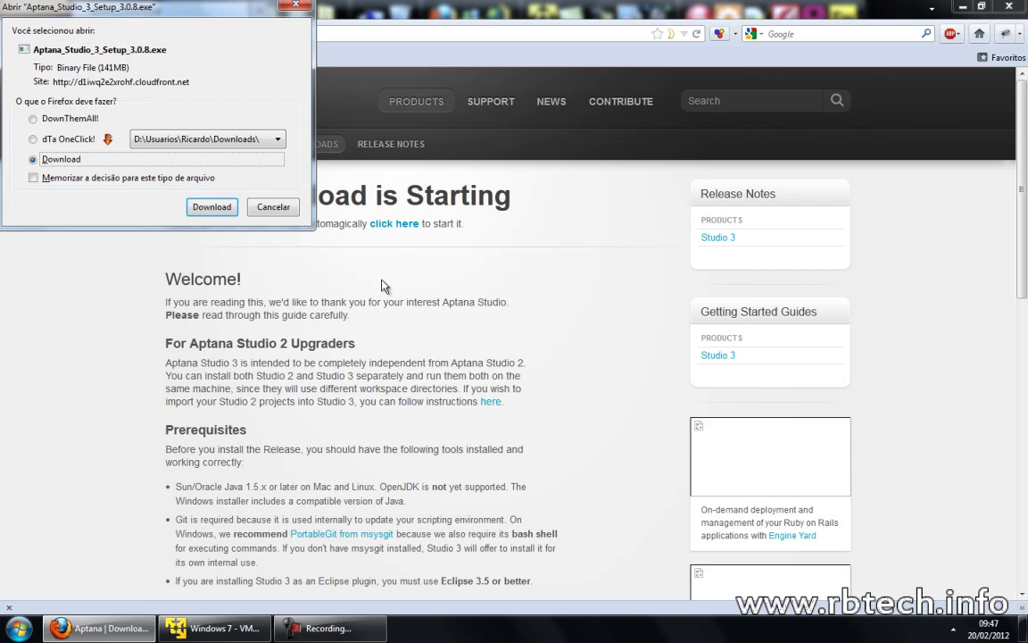
pyautogui.click(273, 211)
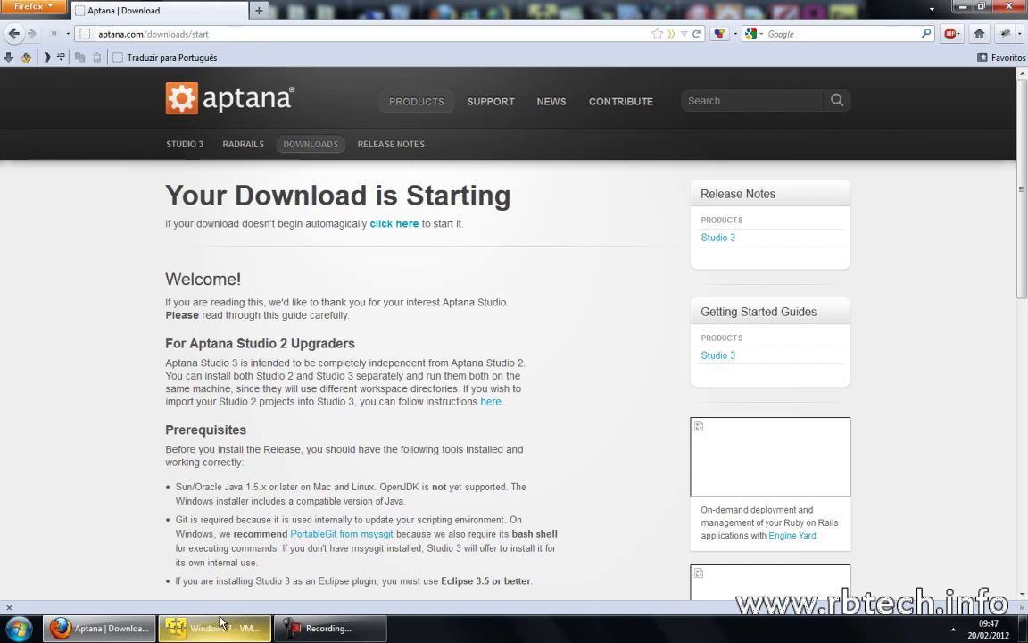
# - Switch to the Windows 7 virtual machine in VMware and start the Aptana_Studio_3_Setup_3.0.8 installer
pyautogui.click(214, 628)
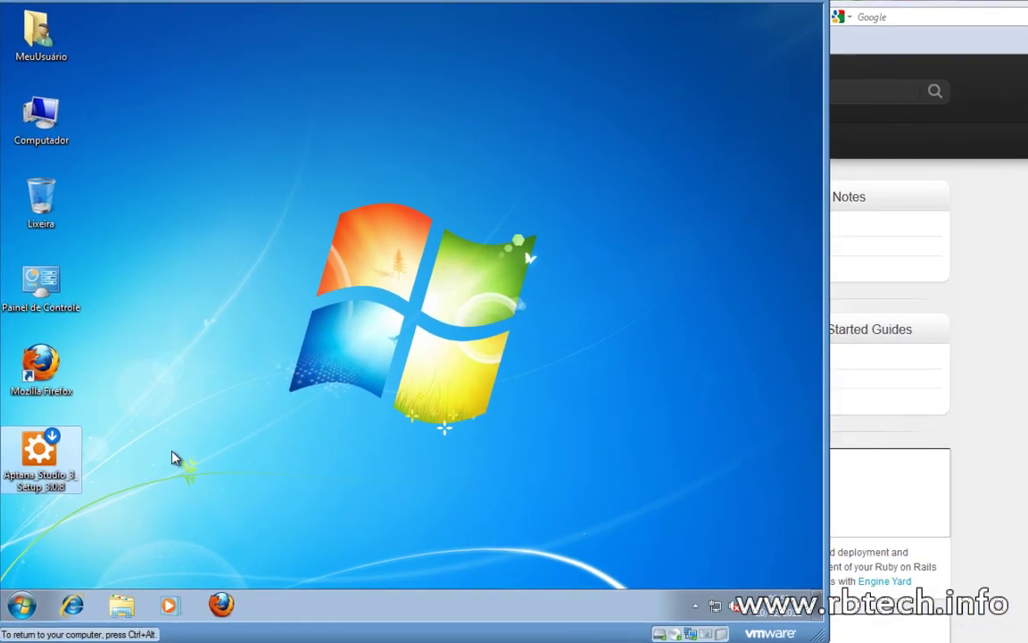
pyautogui.doubleClick(76, 475)
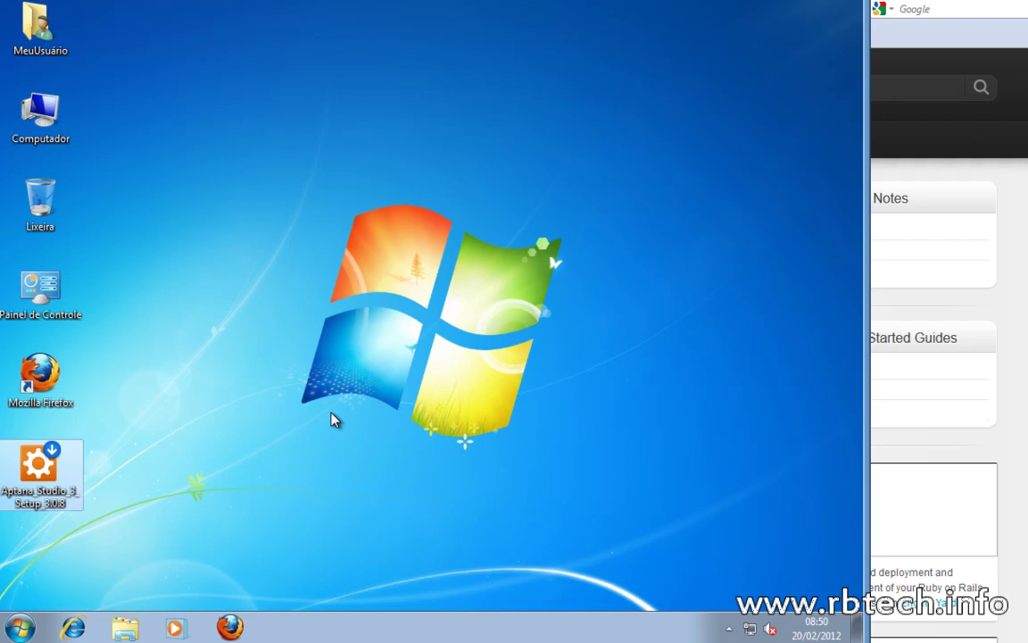
pyautogui.press('Return')
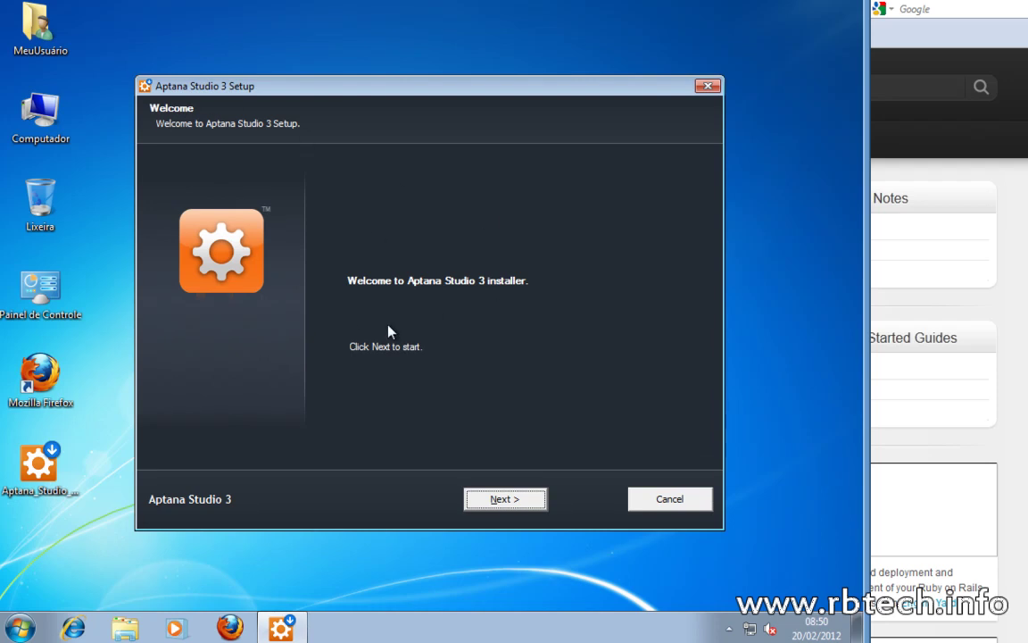
# - Proceed past the installer's welcome page and accept the license agreement
pyautogui.click(511, 505)
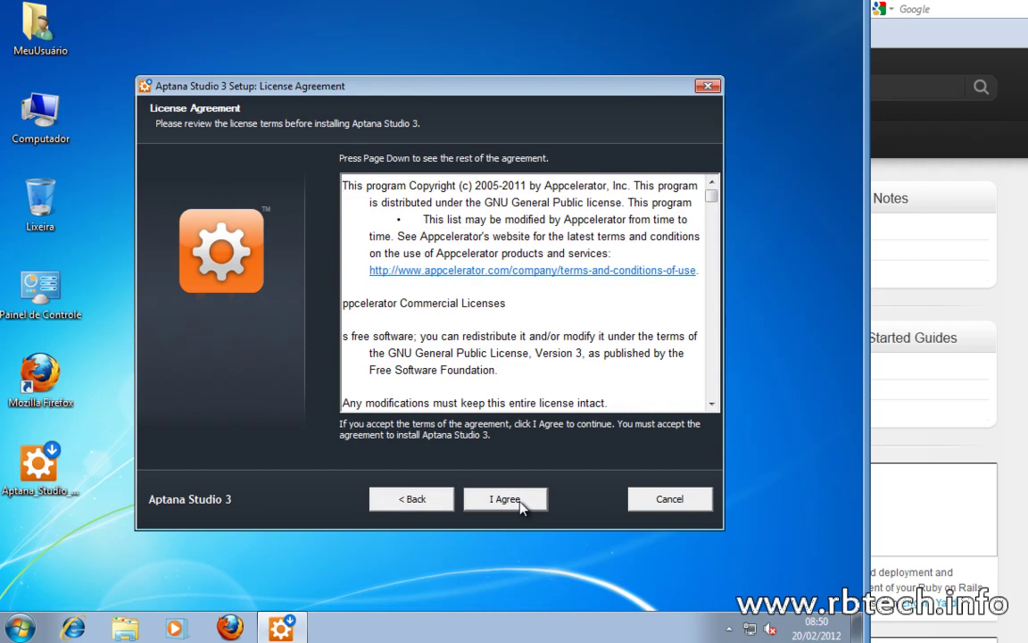
pyautogui.click(512, 506)
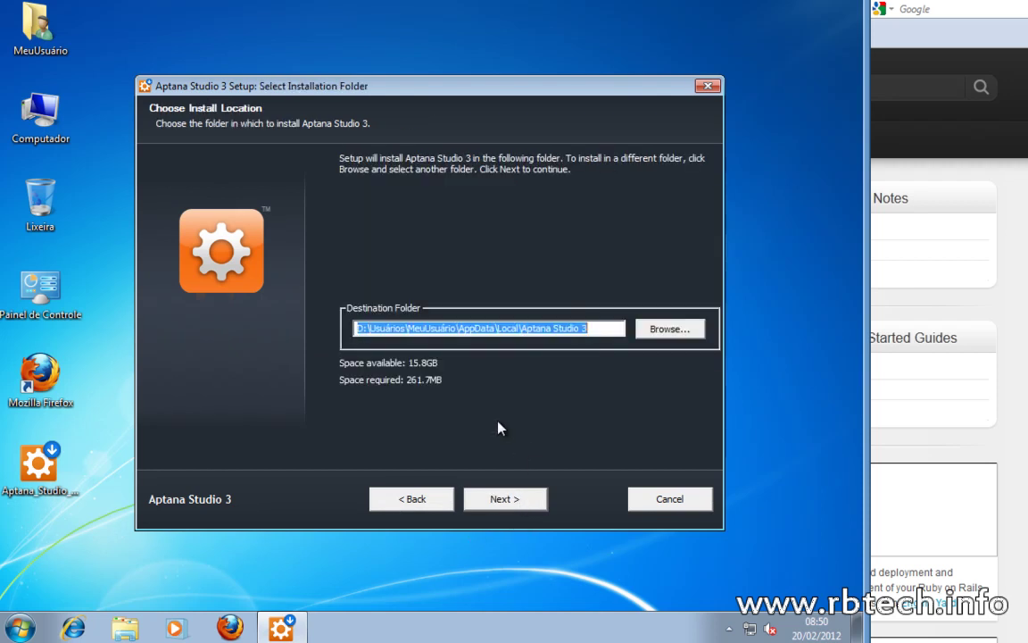
pyautogui.click(429, 329)
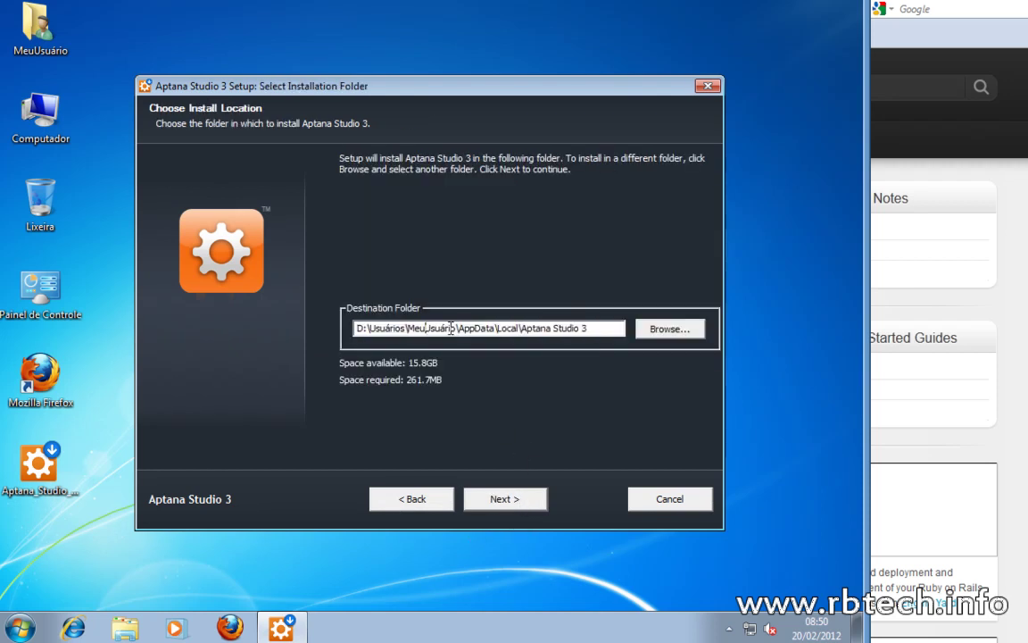
pyautogui.moveTo(606, 329); pyautogui.dragTo(354, 328)
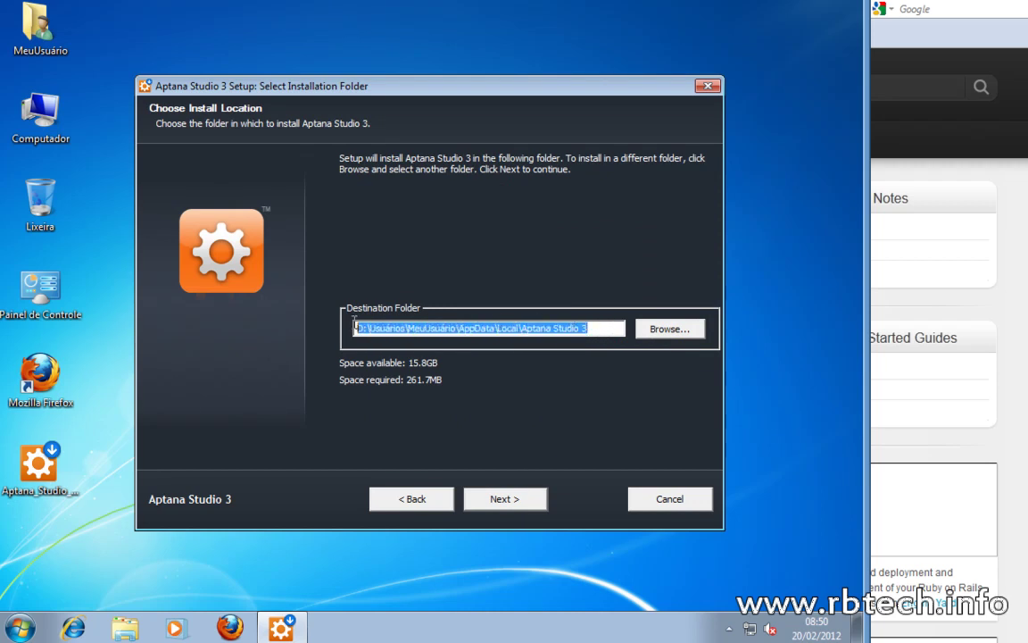
pyautogui.click(442, 329)
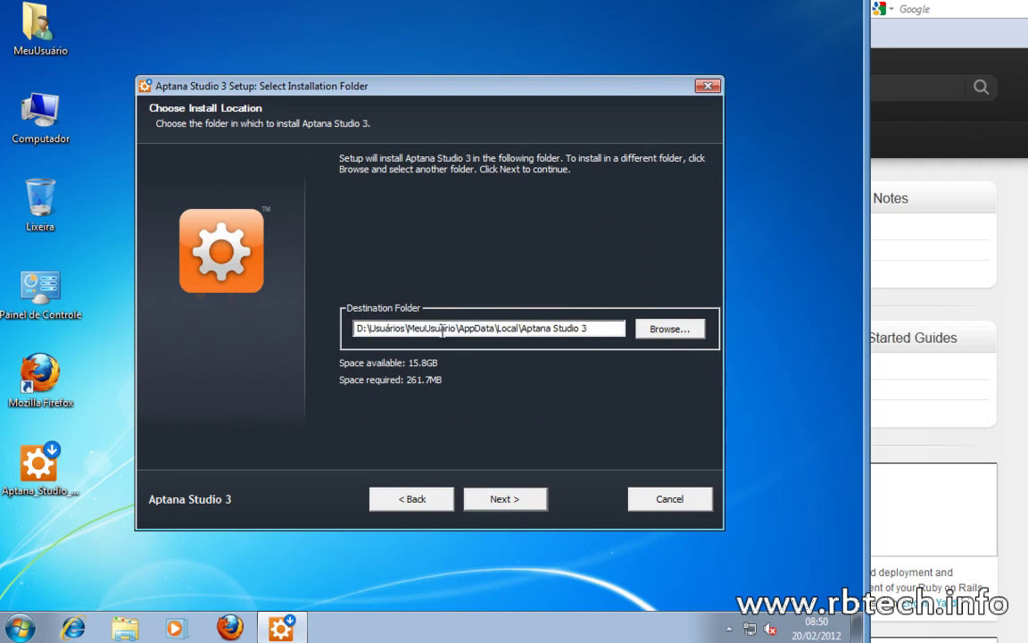
pyautogui.moveTo(369, 328); pyautogui.dragTo(486, 329)
pyautogui.click(490, 328)
pyautogui.doubleClick(479, 329)
# - Set the installation destination to C:\Program Files\Aptana by browsing to Arquivos de Programas on drive C: and appending Aptana
pyautogui.click(690, 333)
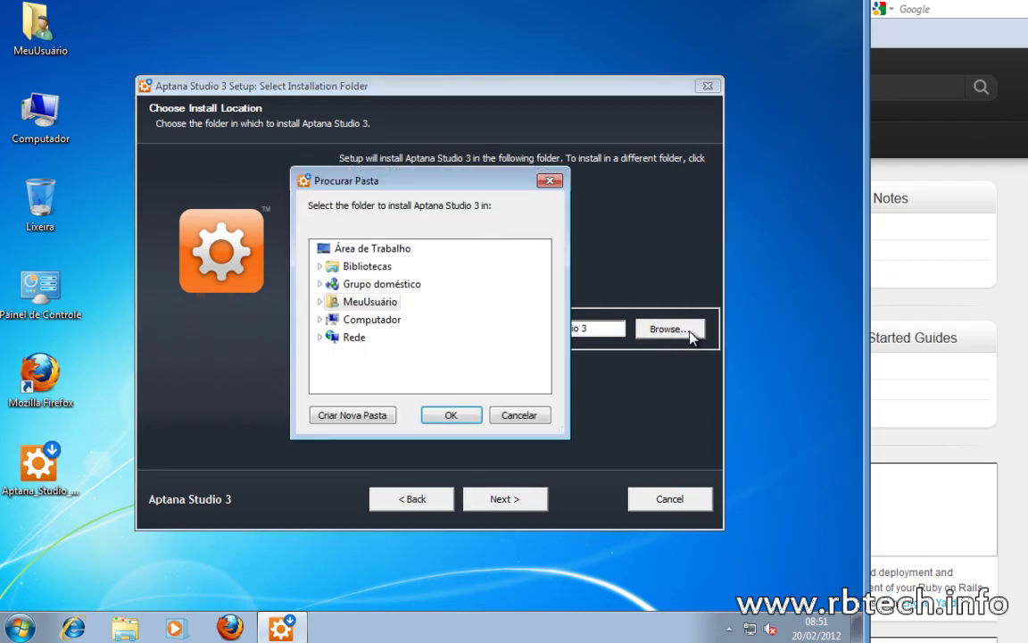
pyautogui.doubleClick(371, 321)
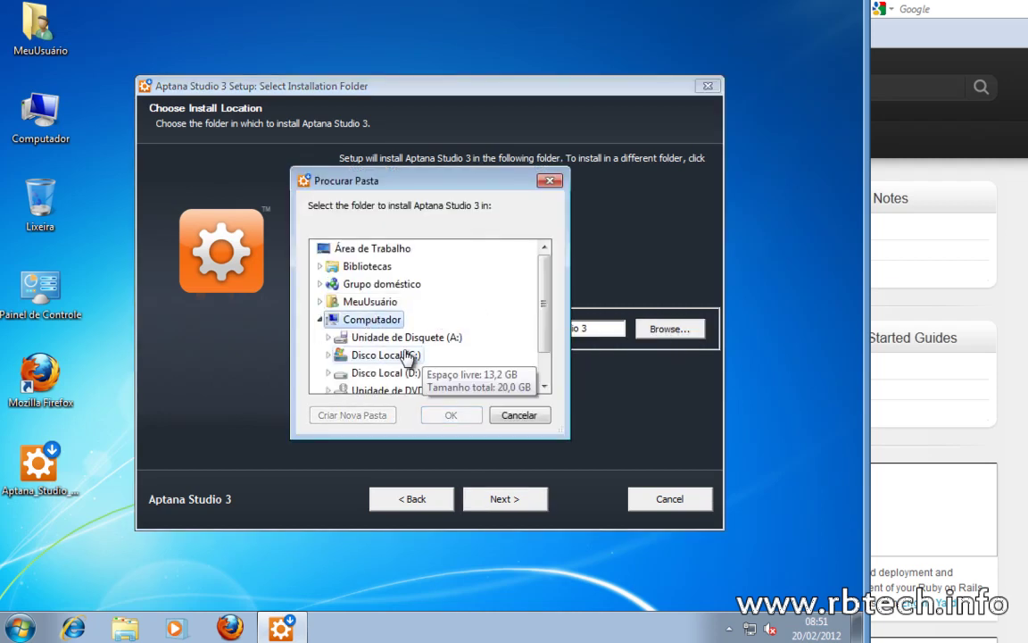
pyautogui.doubleClick(402, 356)
pyautogui.doubleClick(412, 374)
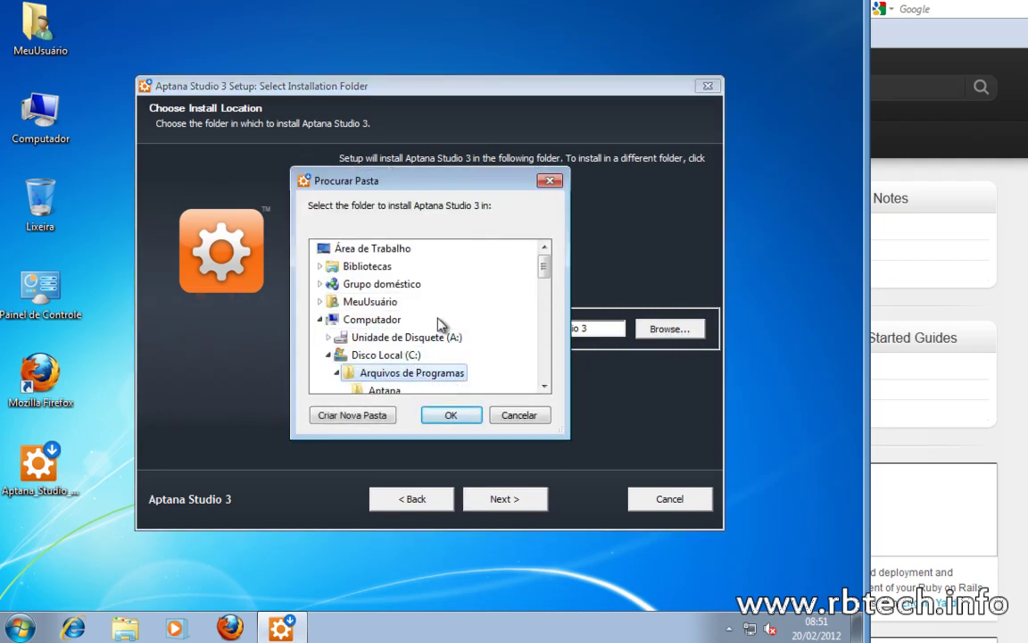
pyautogui.scroll(-3, 429, 308)
pyautogui.scroll(1, 427, 286)
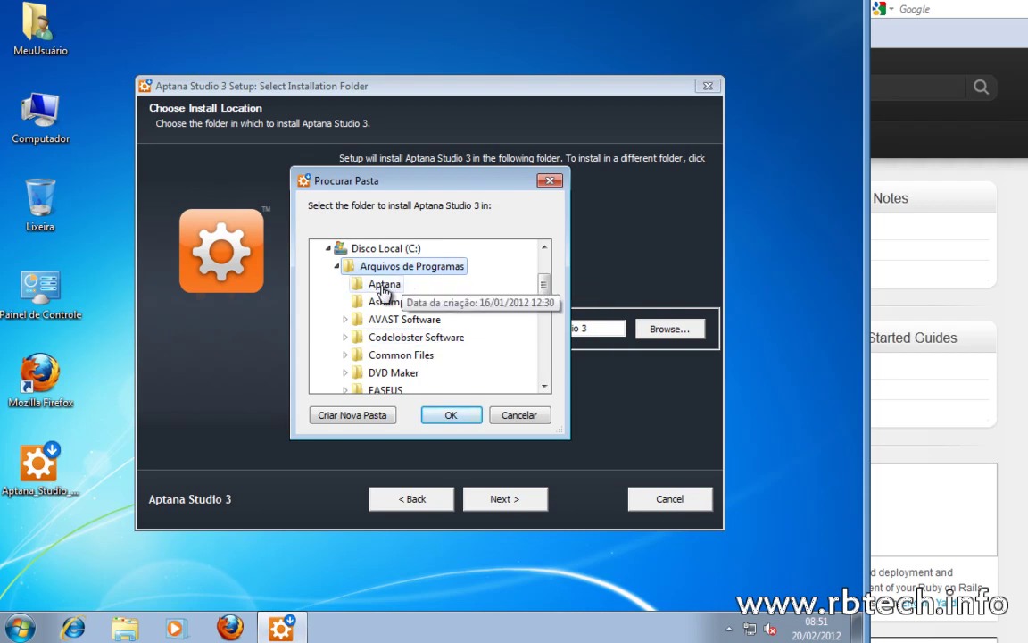
pyautogui.click(453, 418)
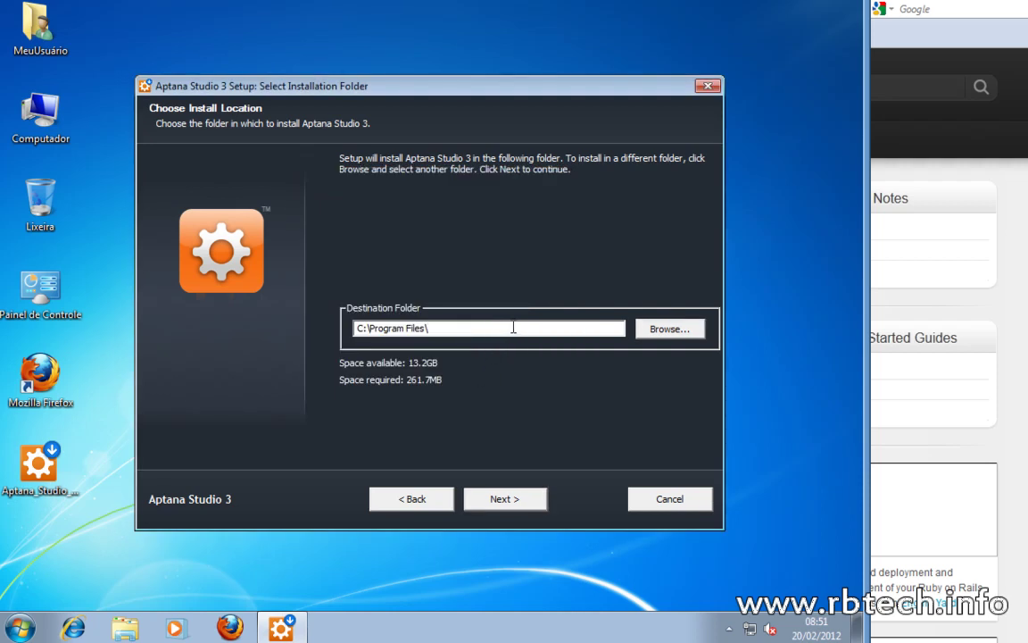
pyautogui.write('Ap')
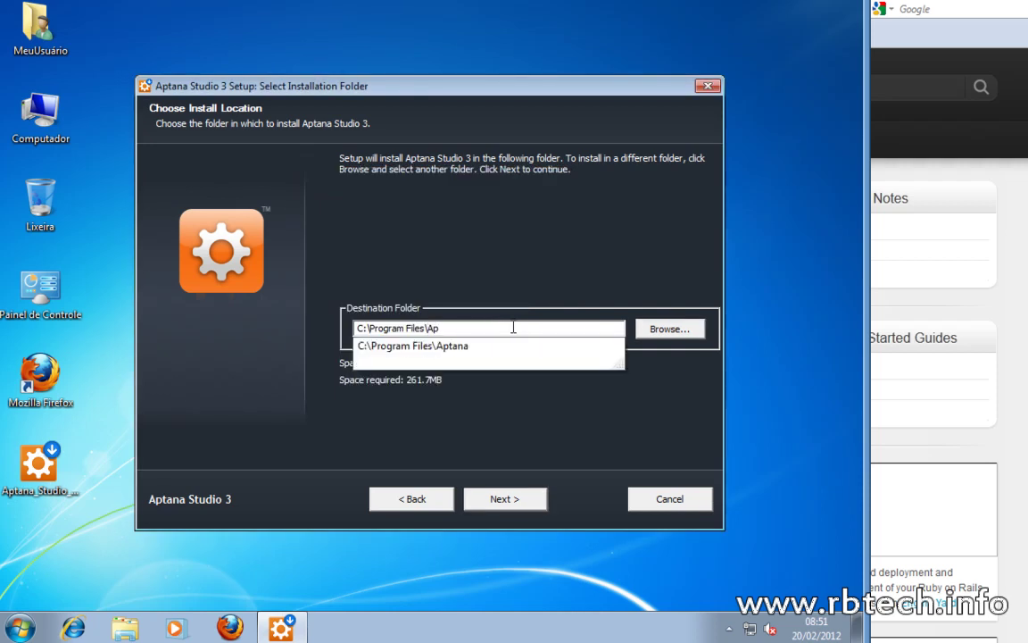
pyautogui.write('tana')
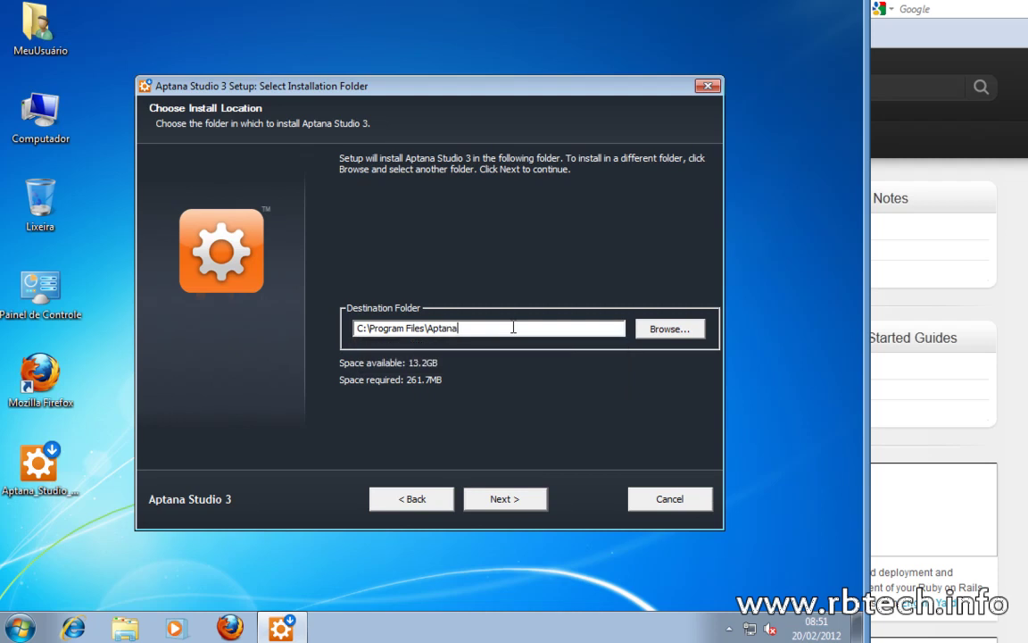
# - Check the contents of the Aptana folder in Arquivos de Programas on drive C:, and return to the installer's destination path
pyautogui.doubleClick(40, 112)
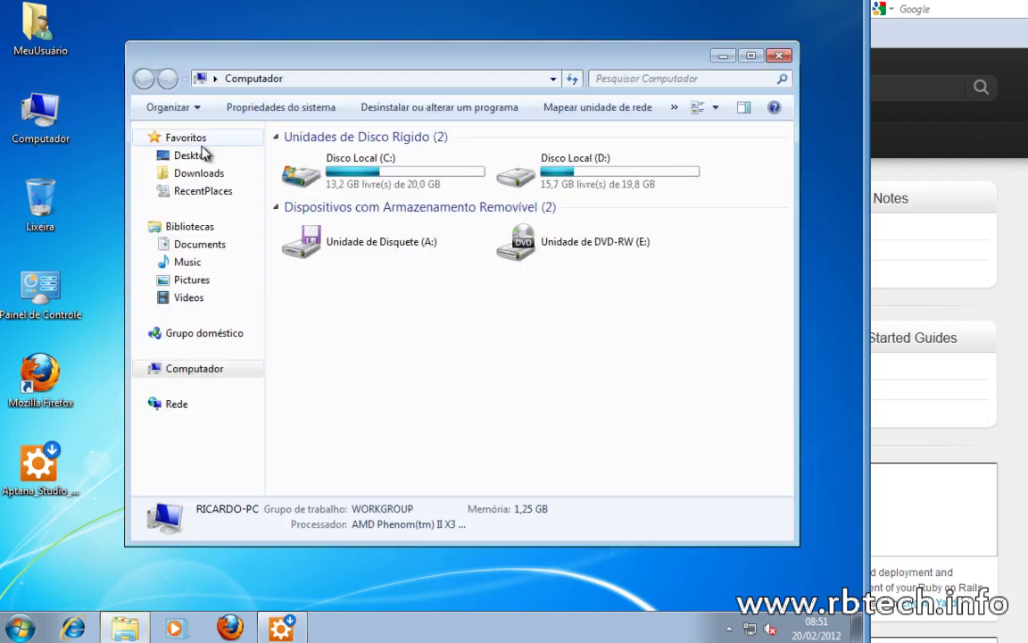
pyautogui.doubleClick(318, 179)
pyautogui.doubleClick(348, 162)
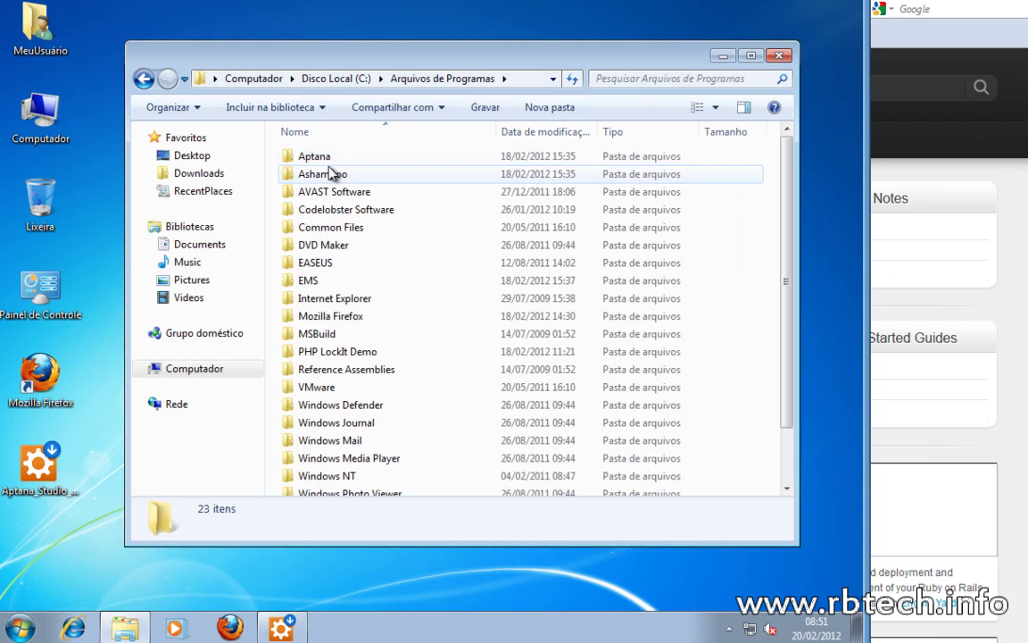
pyautogui.doubleClick(322, 158)
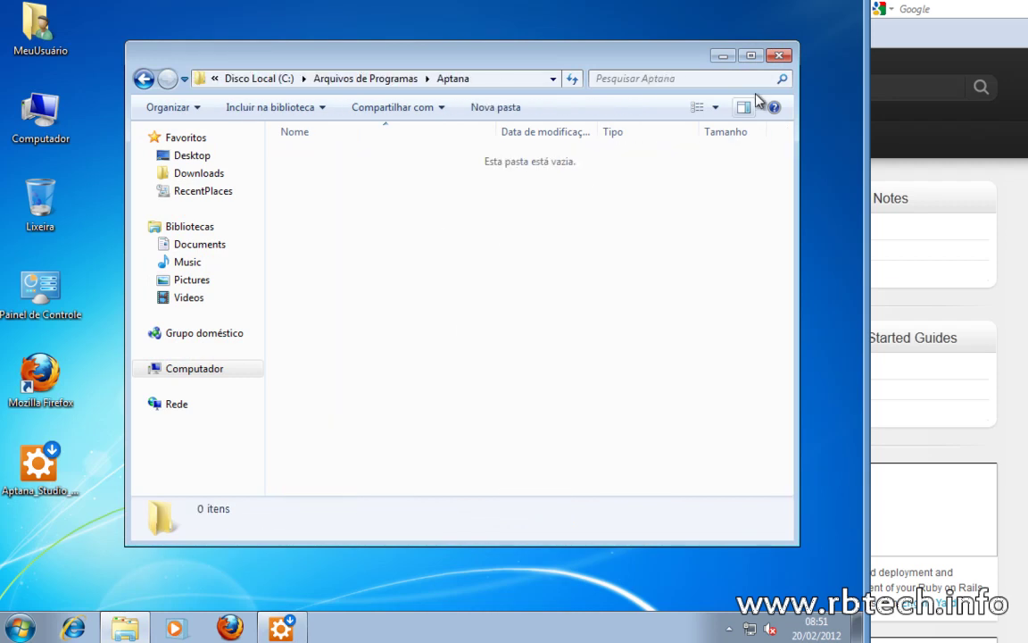
pyautogui.click(778, 55)
pyautogui.moveTo(489, 329); pyautogui.dragTo(357, 331)
pyautogui.click(487, 326)
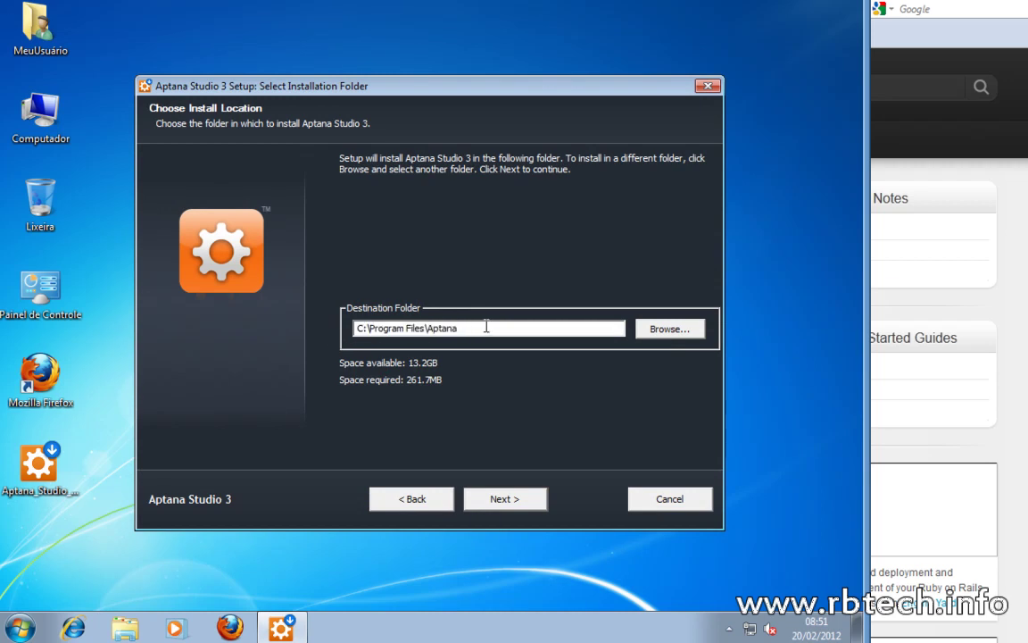
# - Install Aptana Studio 3 to the chosen folder, keeping the default Start Menu folder and file associations
pyautogui.click(498, 504)
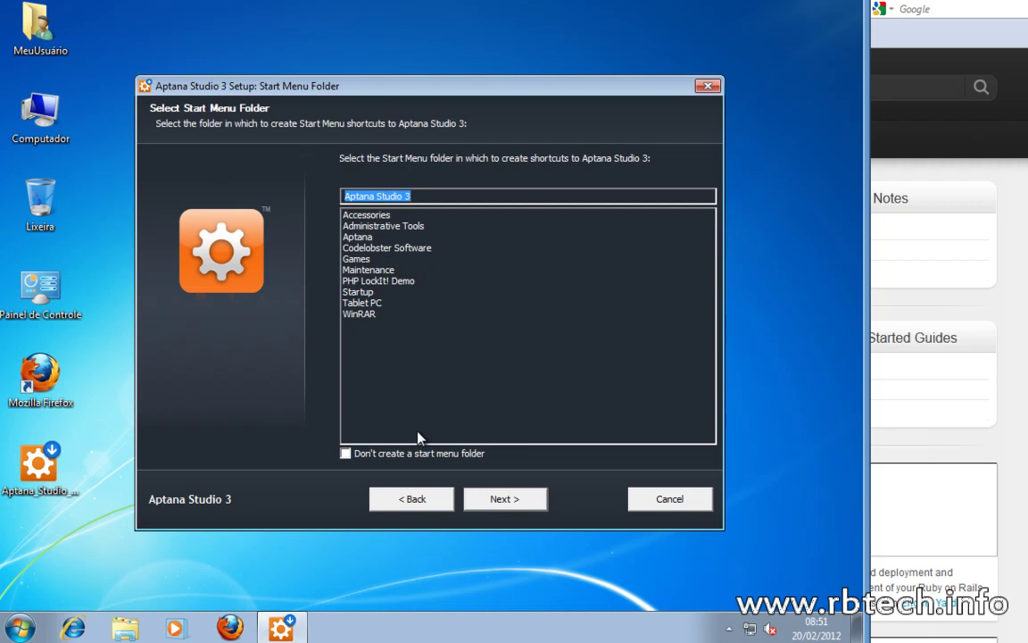
pyautogui.click(532, 505)
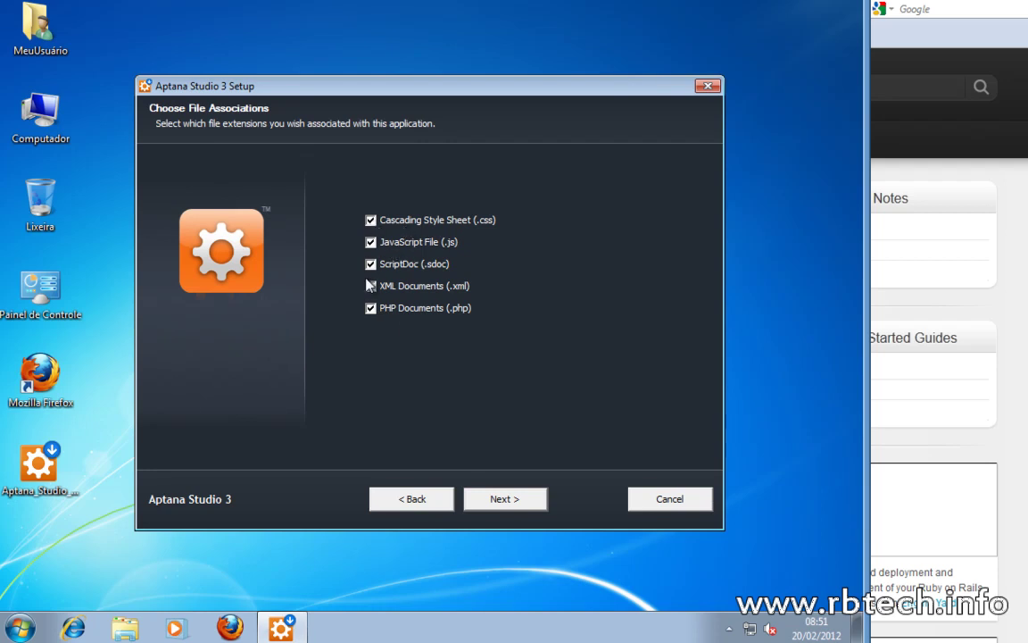
pyautogui.click(522, 505)
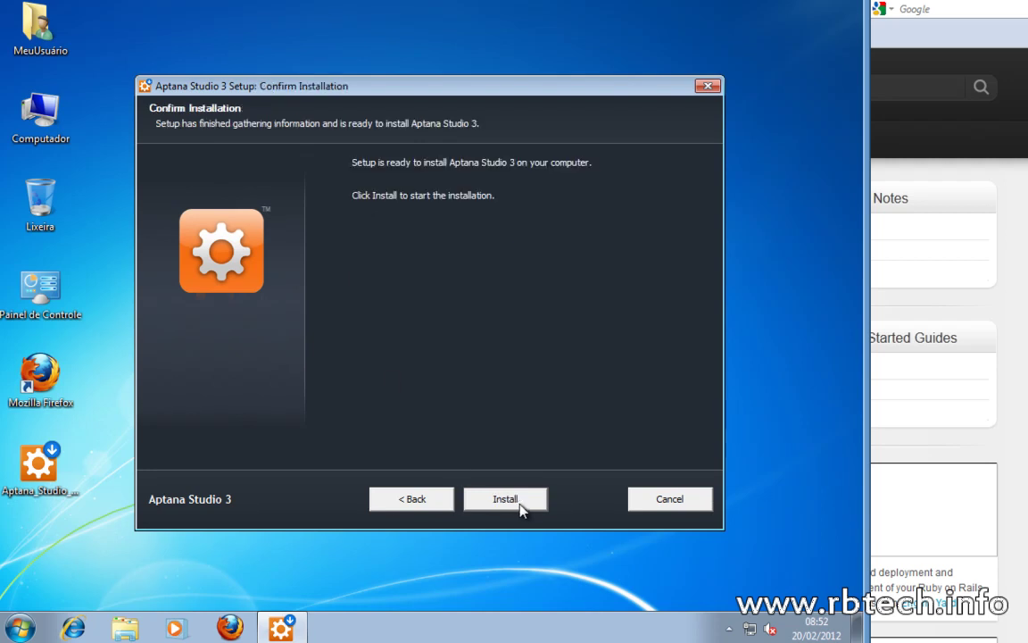
pyautogui.click(521, 506)
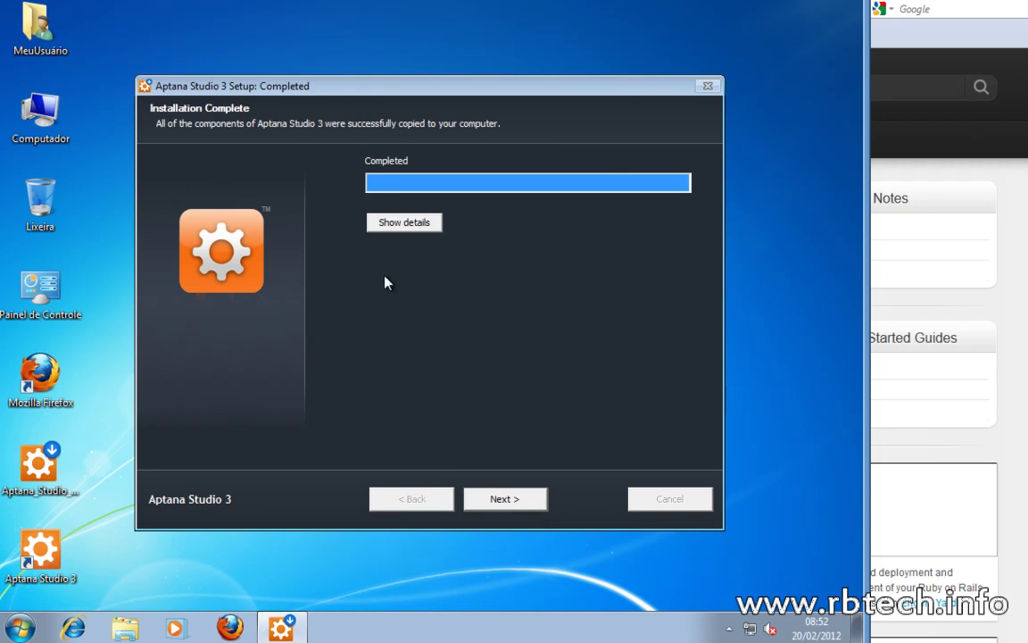
# - Close the completed setup wizard and move the installer file from the desktop to the Lixeira
pyautogui.click(530, 500)
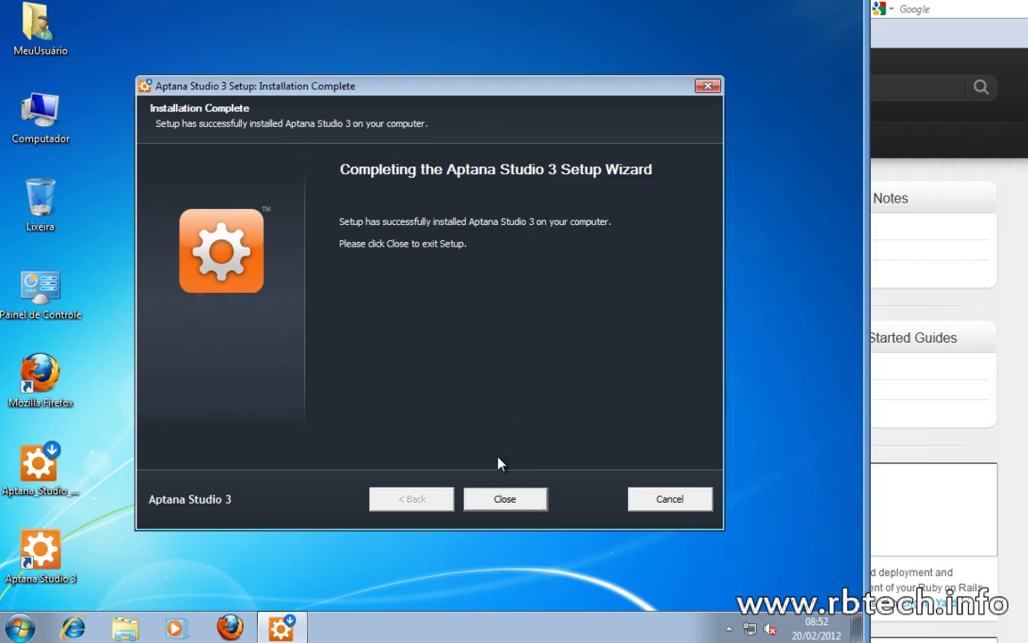
pyautogui.click(533, 501)
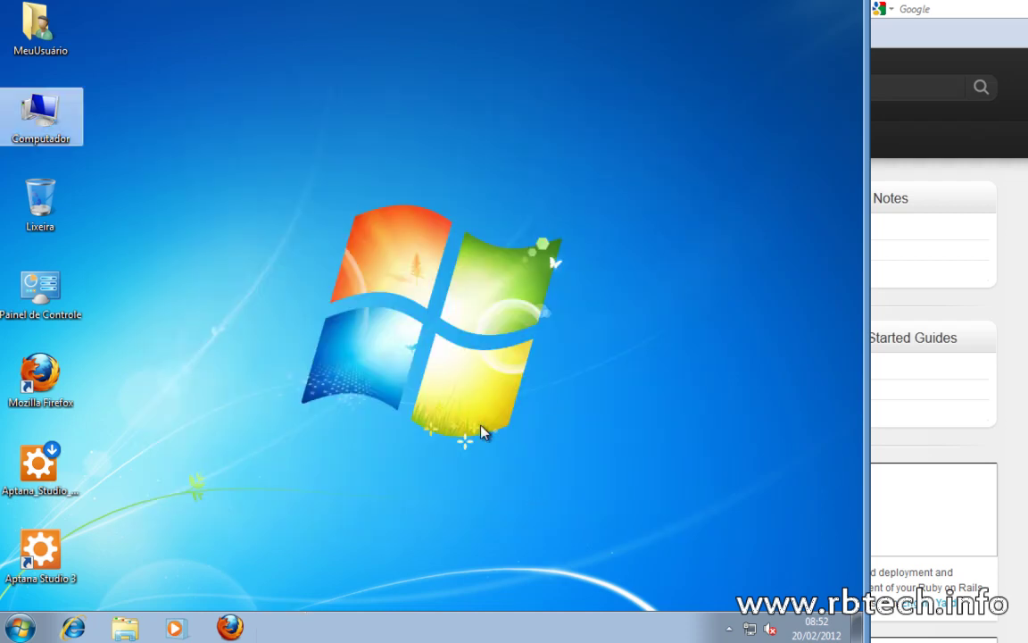
pyautogui.moveTo(67, 469); pyautogui.dragTo(25, 207)
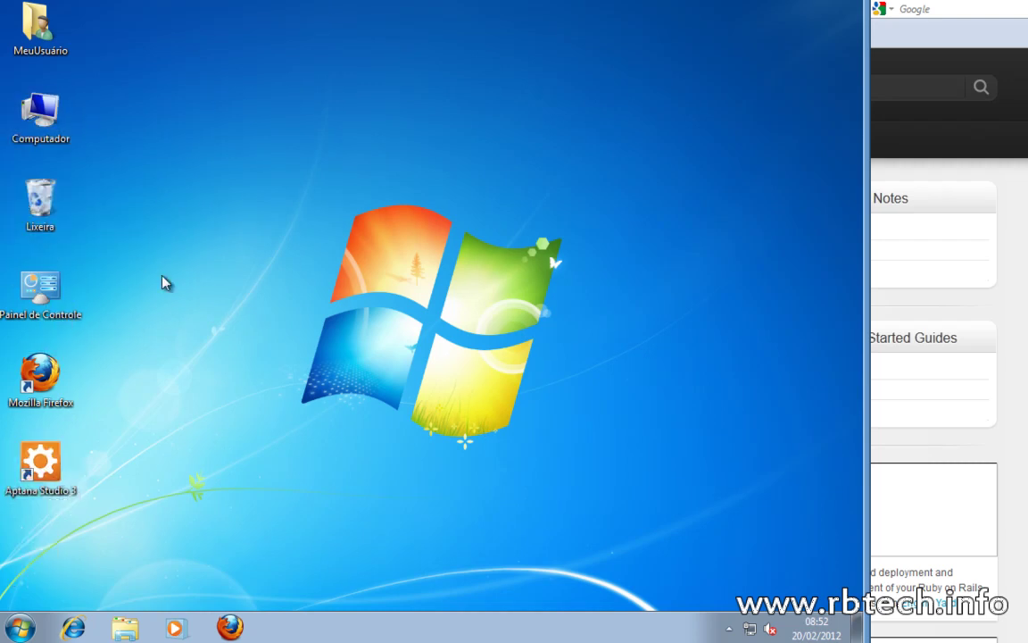
# - Launch Aptana Studio 3 from the desktop and choose C:\wamp\www as its workspace folder
pyautogui.doubleClick(69, 467)
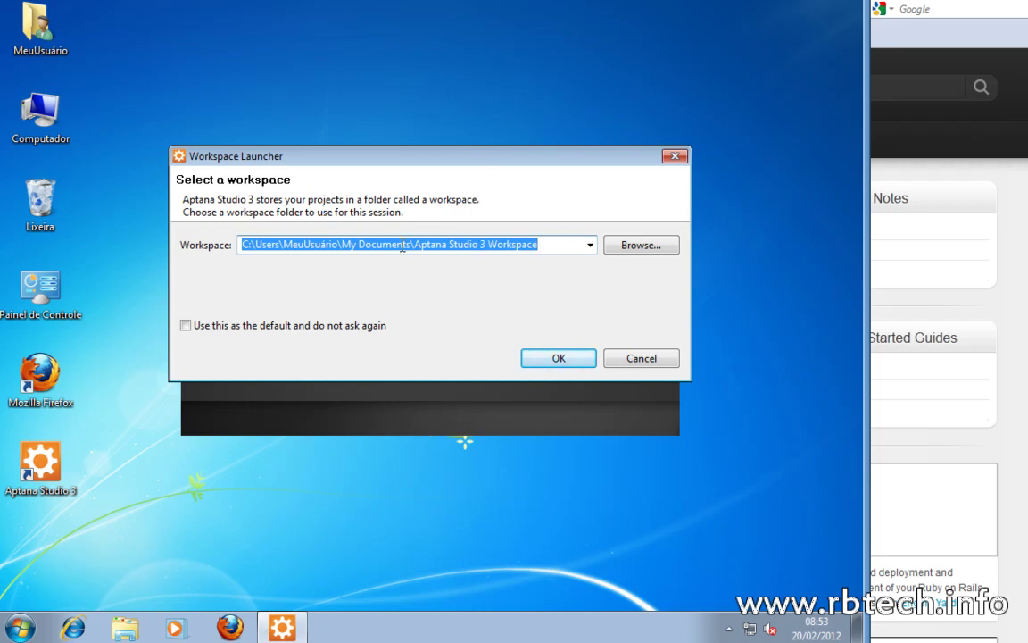
pyautogui.click(644, 247)
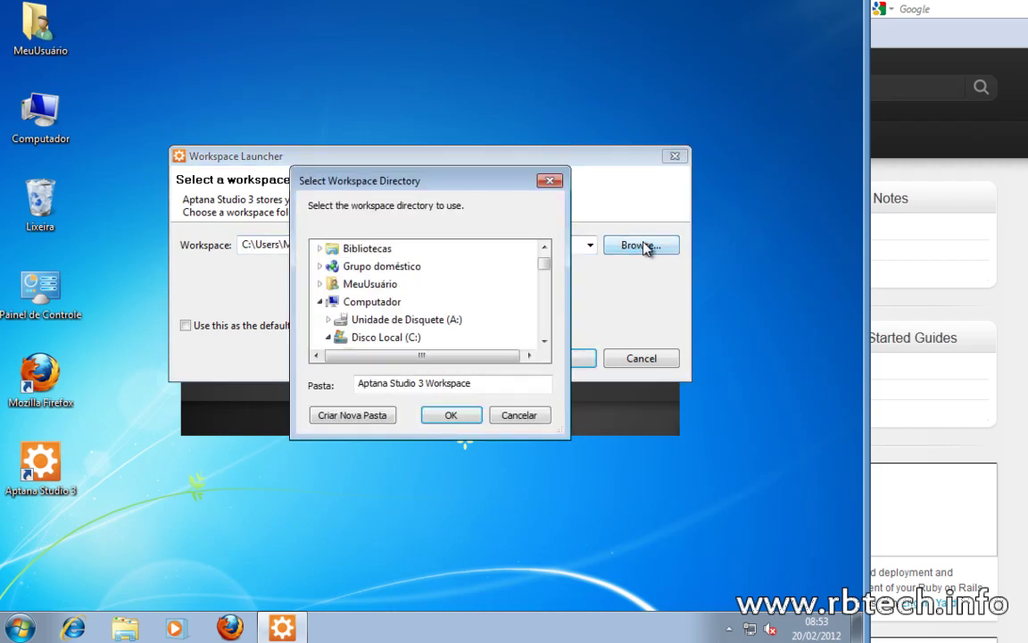
pyautogui.click(393, 337)
pyautogui.scroll(-1, 425, 306)
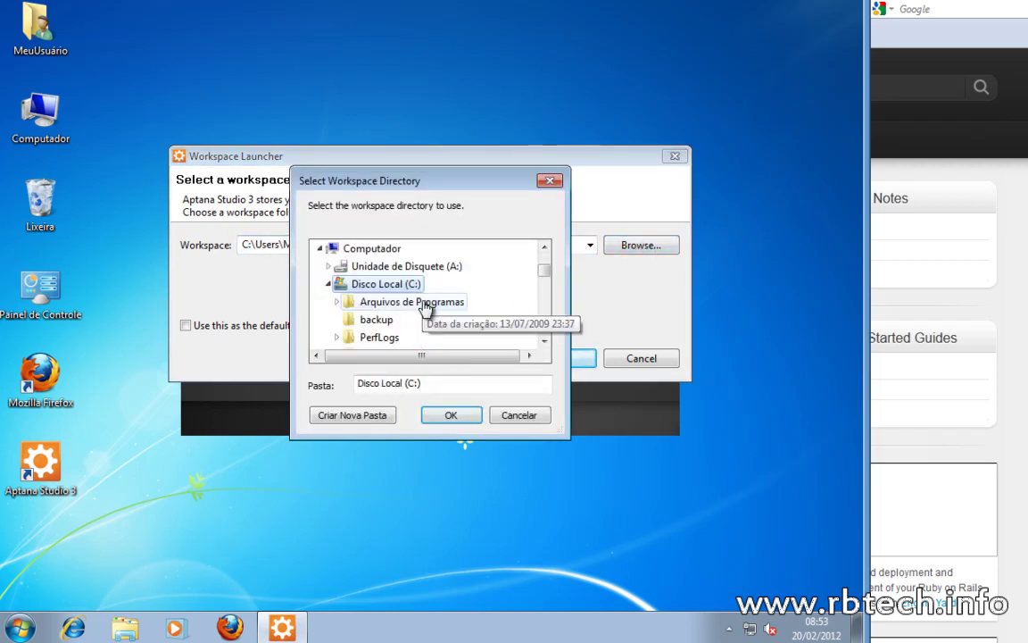
pyautogui.scroll(-1, 430, 308)
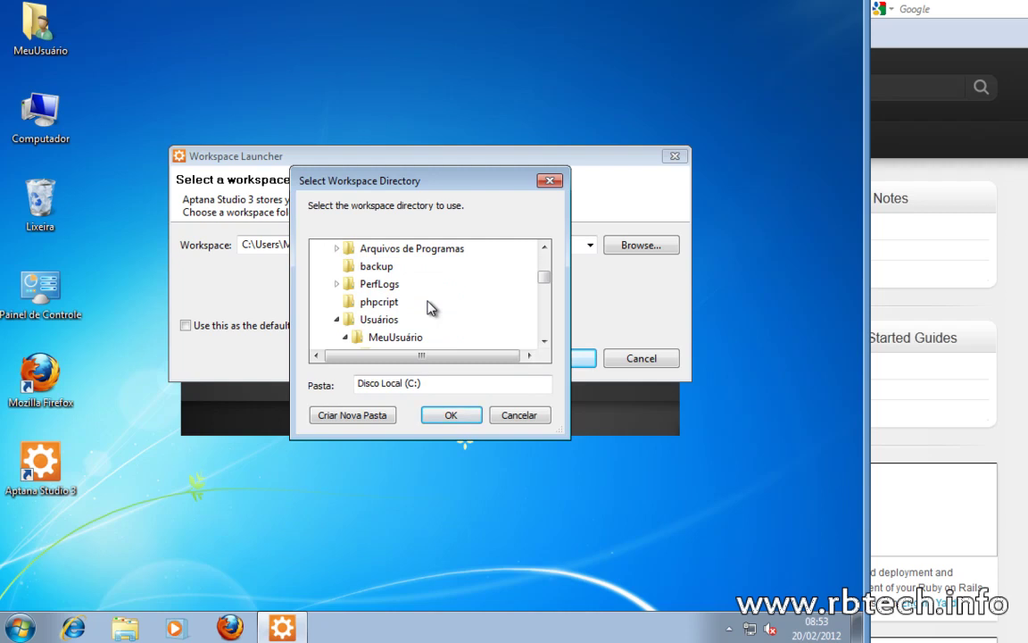
pyautogui.click(338, 318)
pyautogui.doubleClick(386, 345)
pyautogui.click(384, 285)
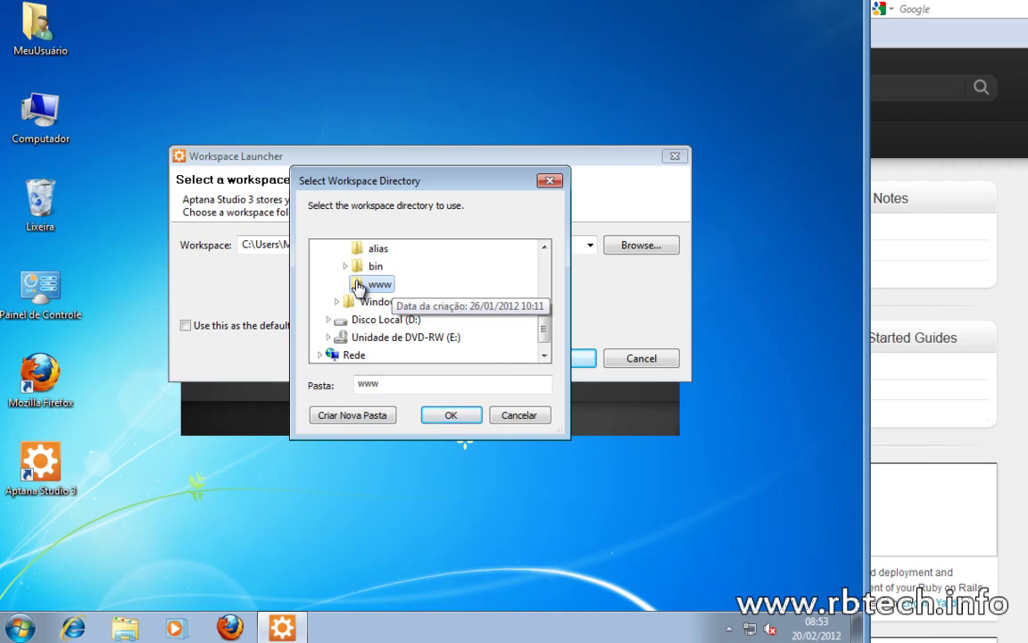
pyautogui.click(453, 415)
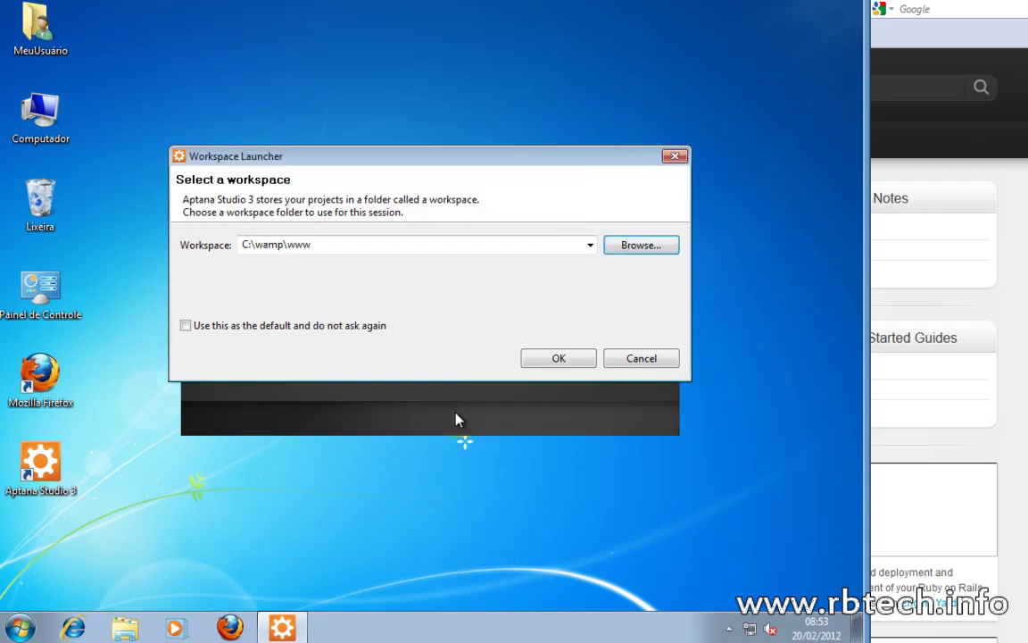
# - Set C:\wamp\www as the default workspace without asking again and start Aptana Studio 3 with it
pyautogui.doubleClick(333, 250)
pyautogui.click(269, 246)
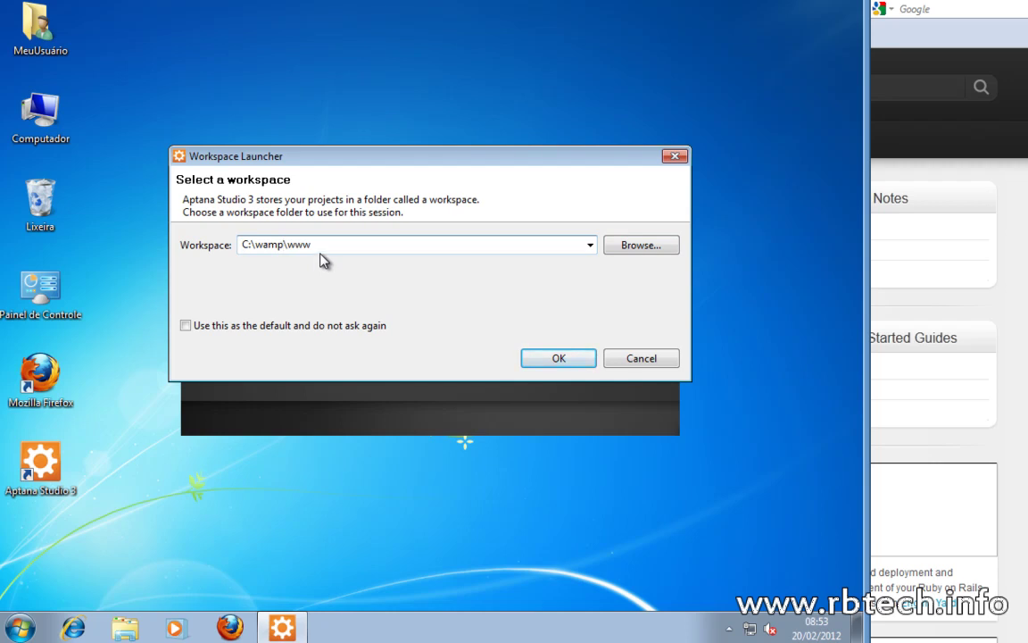
pyautogui.click(211, 327)
pyautogui.moveTo(355, 242); pyautogui.dragTo(230, 253)
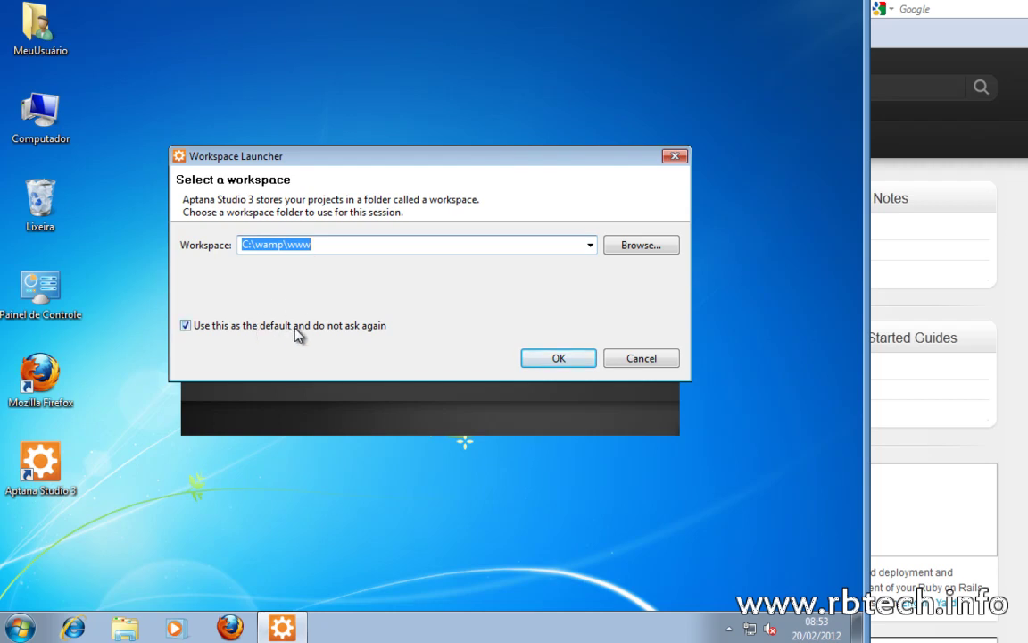
pyautogui.click(542, 361)
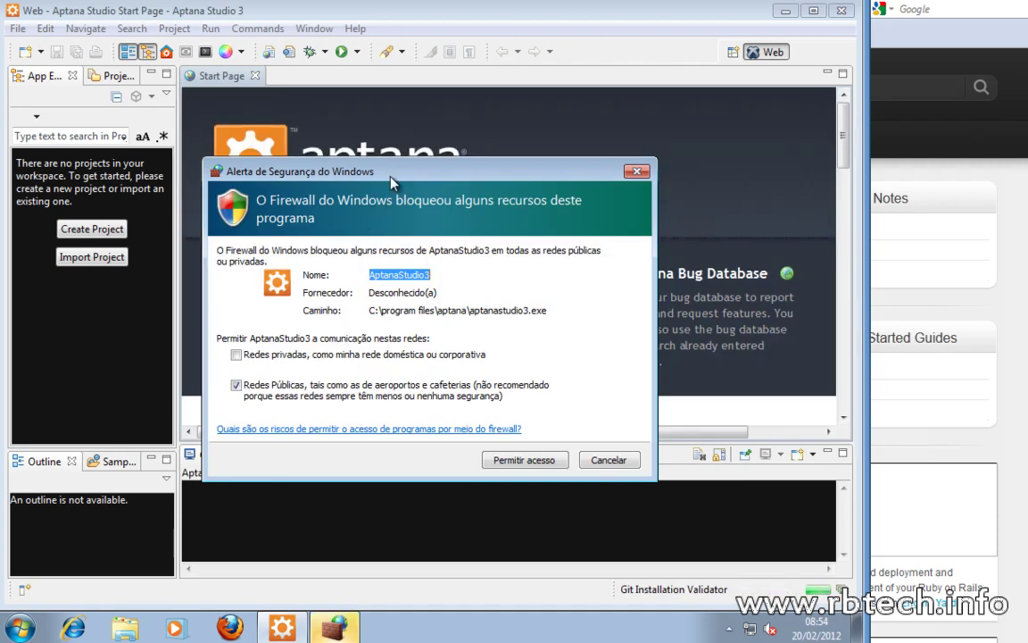
# - Allow AptanaStudio3 through the Windows firewall on public networks and accept automatic Git support configuration without being asked again
pyautogui.click(519, 465)
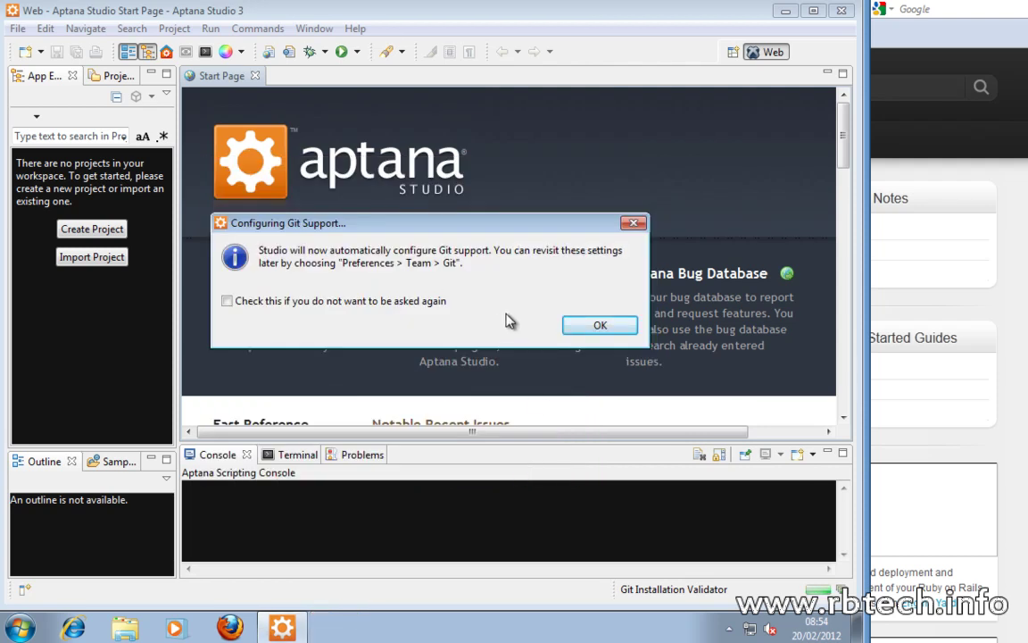
pyautogui.click(264, 301)
pyautogui.click(593, 326)
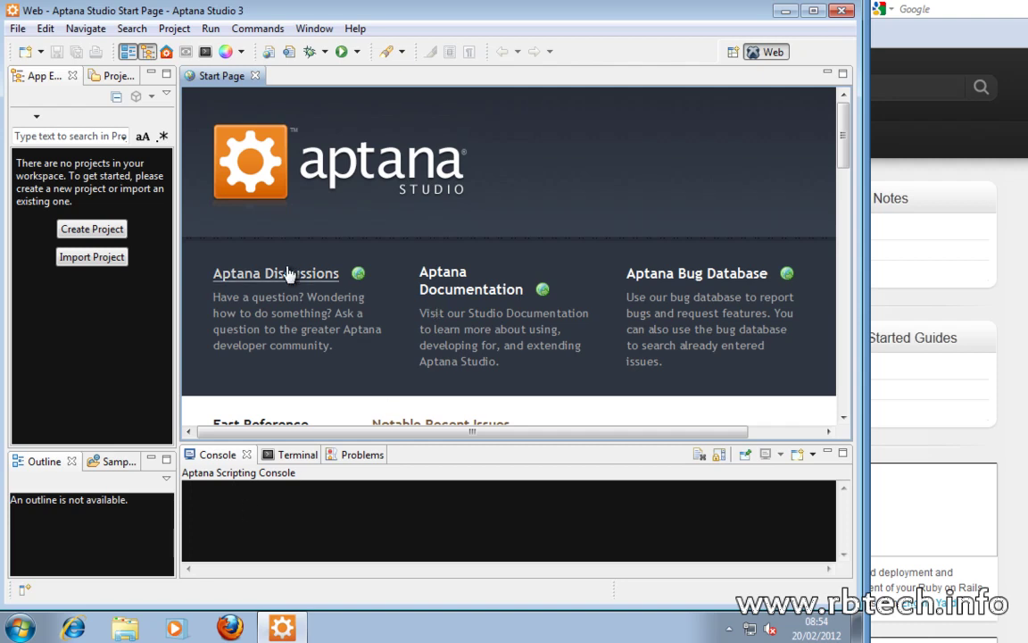
# - Maximize the Aptana Studio window and close the Console and Terminal views, terminating the terminal's running processes
pyautogui.click(813, 10)
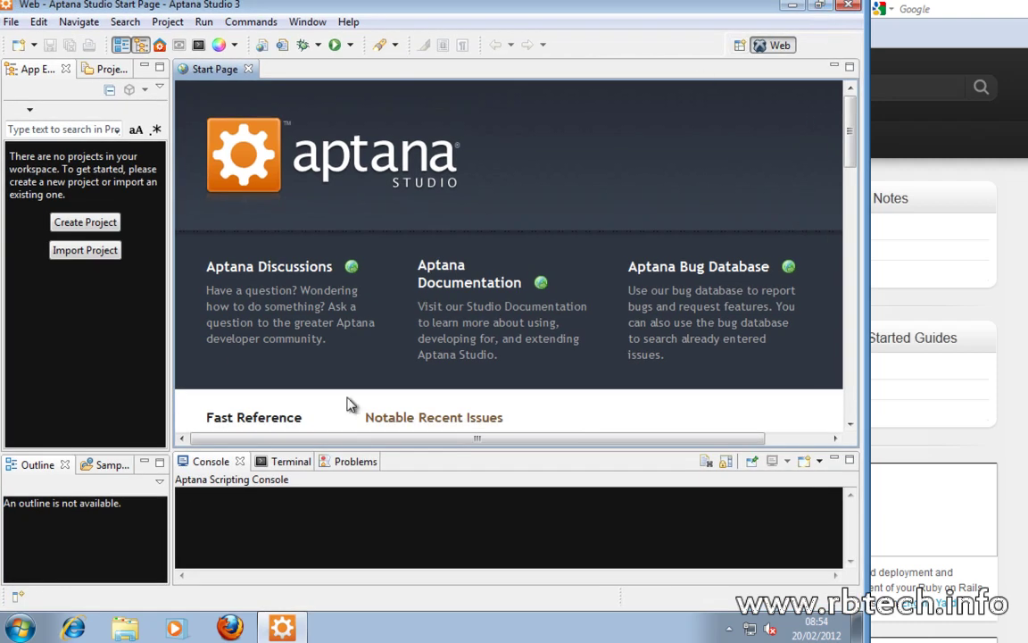
pyautogui.click(240, 462)
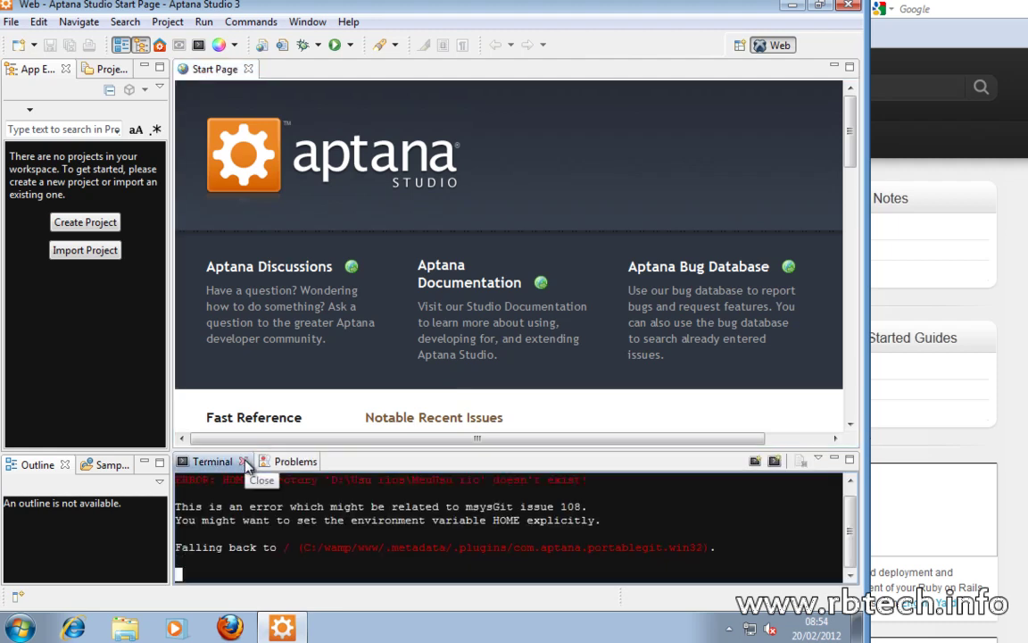
pyautogui.click(243, 461)
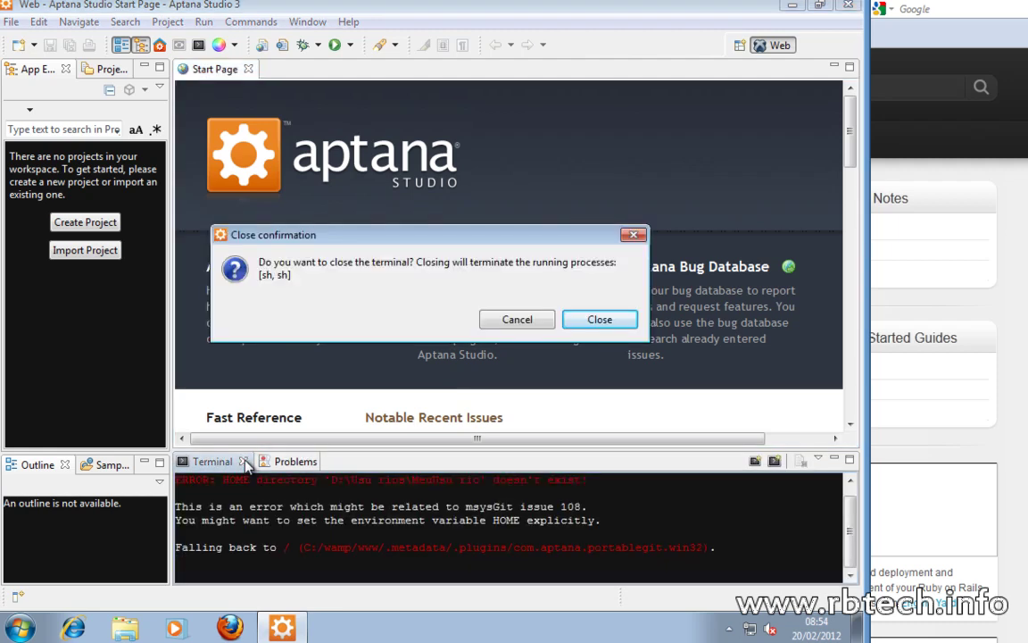
pyautogui.click(598, 322)
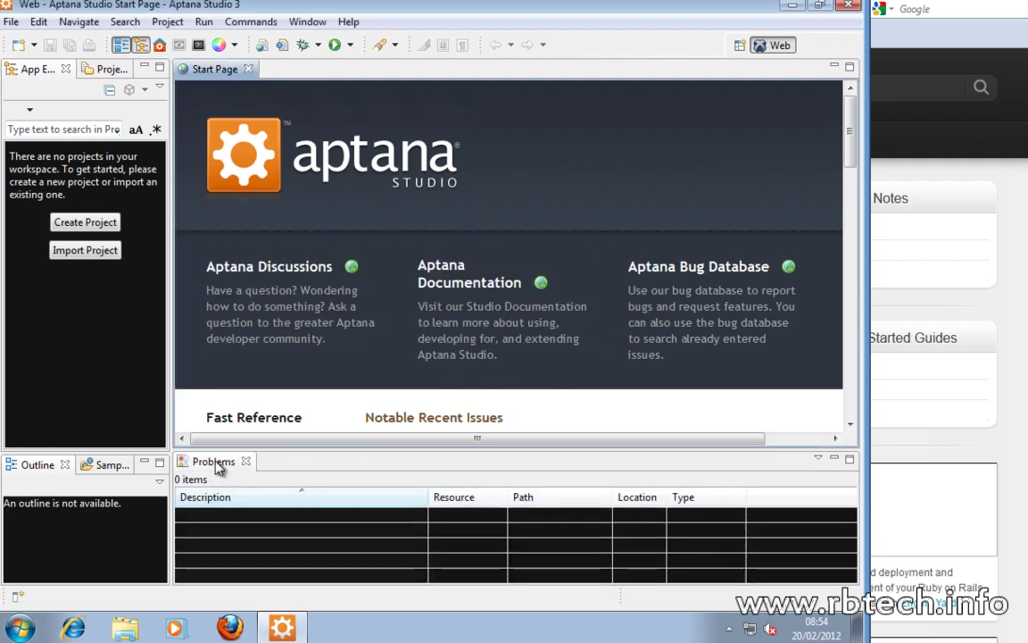
# - Move the Problems view into the Outline and Samples group below App Explorer, and close the Samples and Outline views
pyautogui.moveTo(214, 461); pyautogui.dragTo(81, 487)
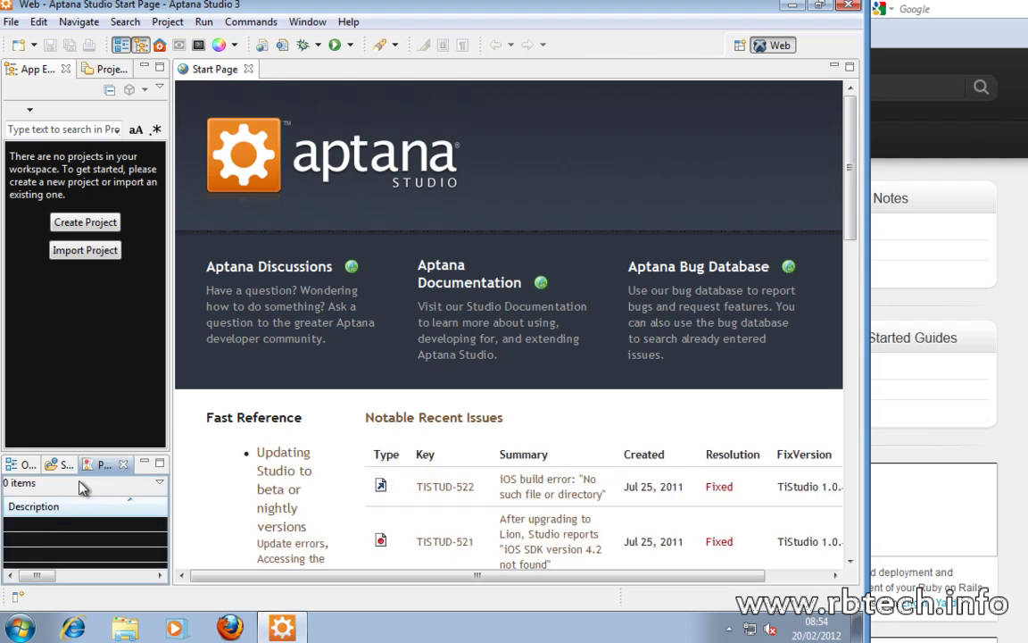
pyautogui.click(64, 465)
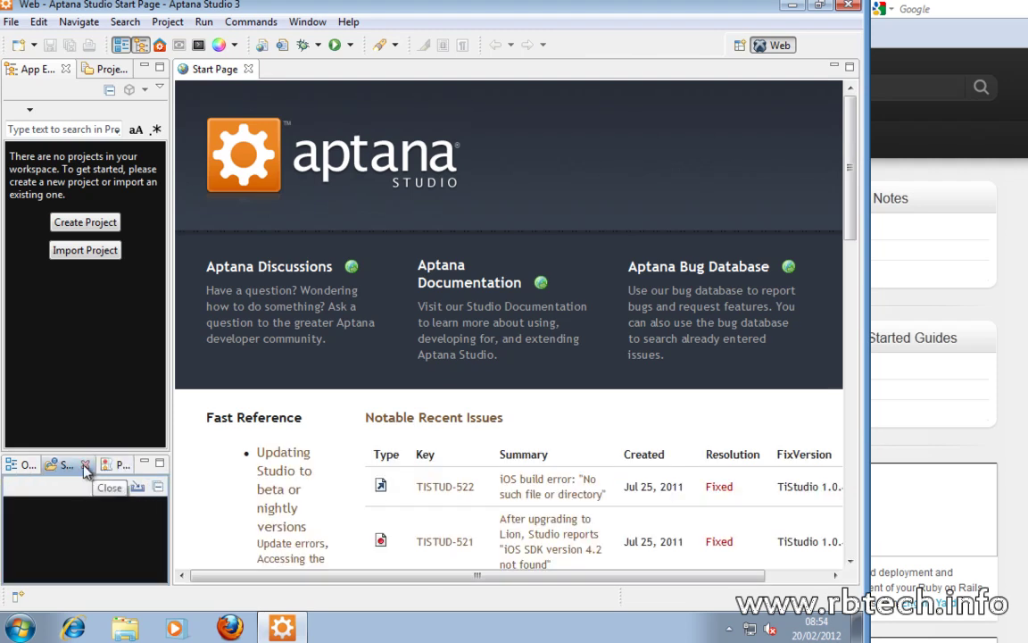
pyautogui.click(86, 465)
pyautogui.click(35, 465)
pyautogui.click(65, 465)
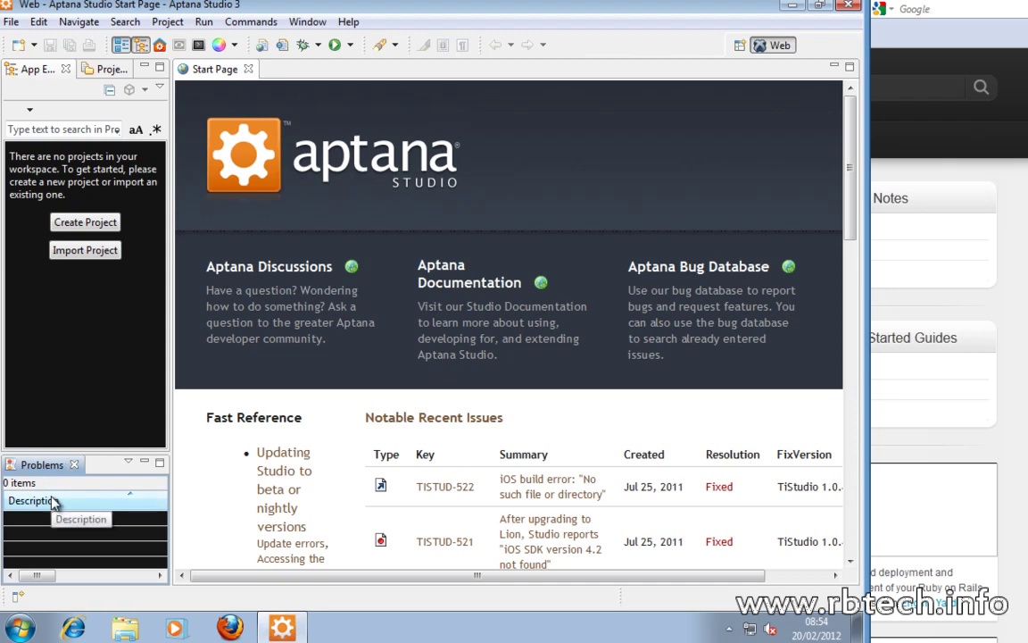
# - Slightly widen the App Explorer pane and compare the App Explorer and Project Explorer views
pyautogui.moveTo(169, 377); pyautogui.dragTo(203, 369)
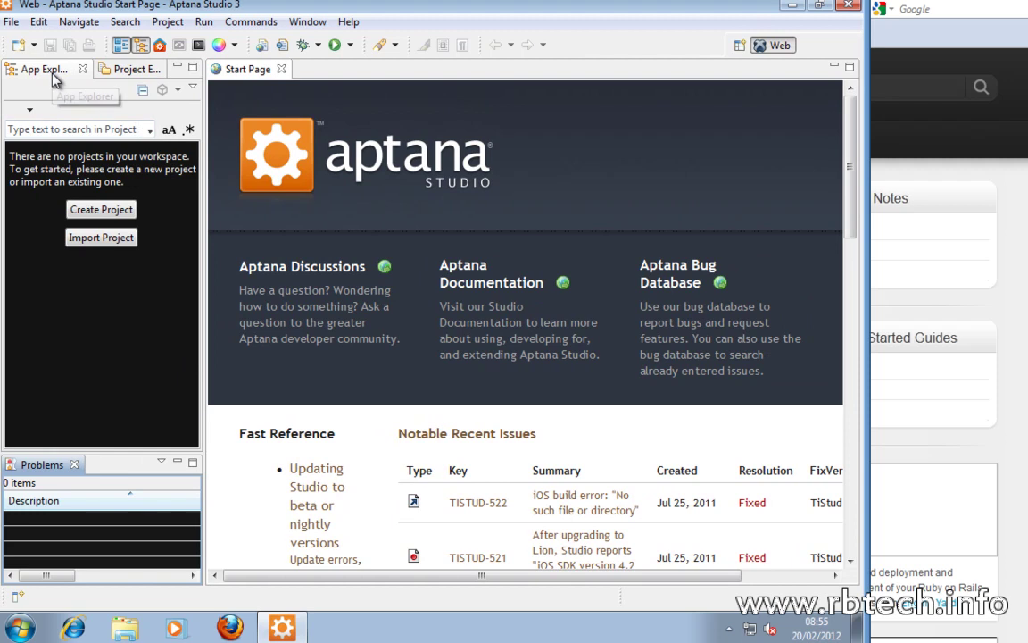
pyautogui.click(120, 69)
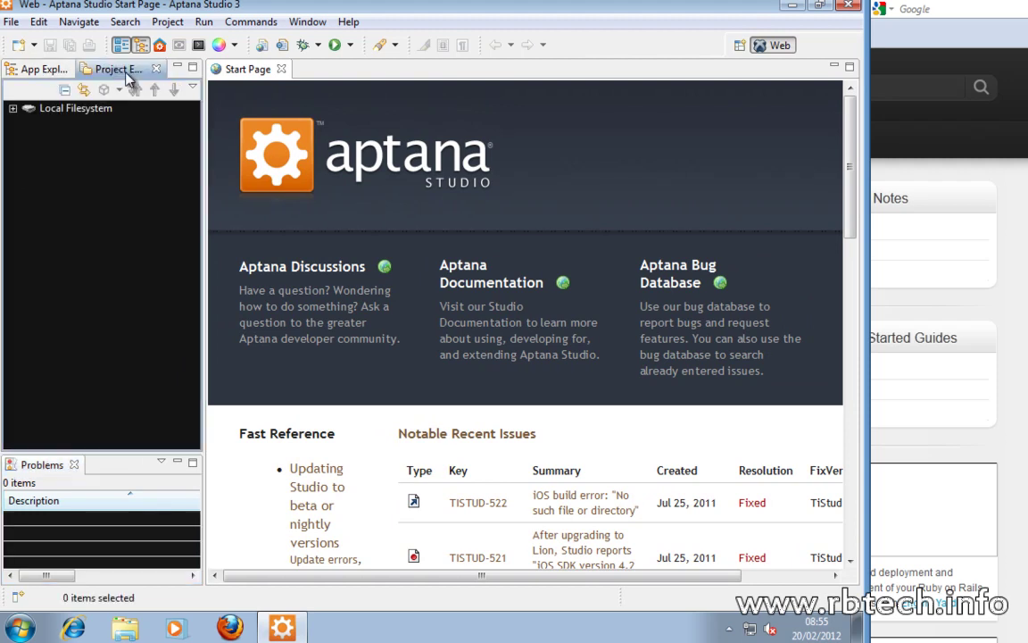
pyautogui.click(43, 70)
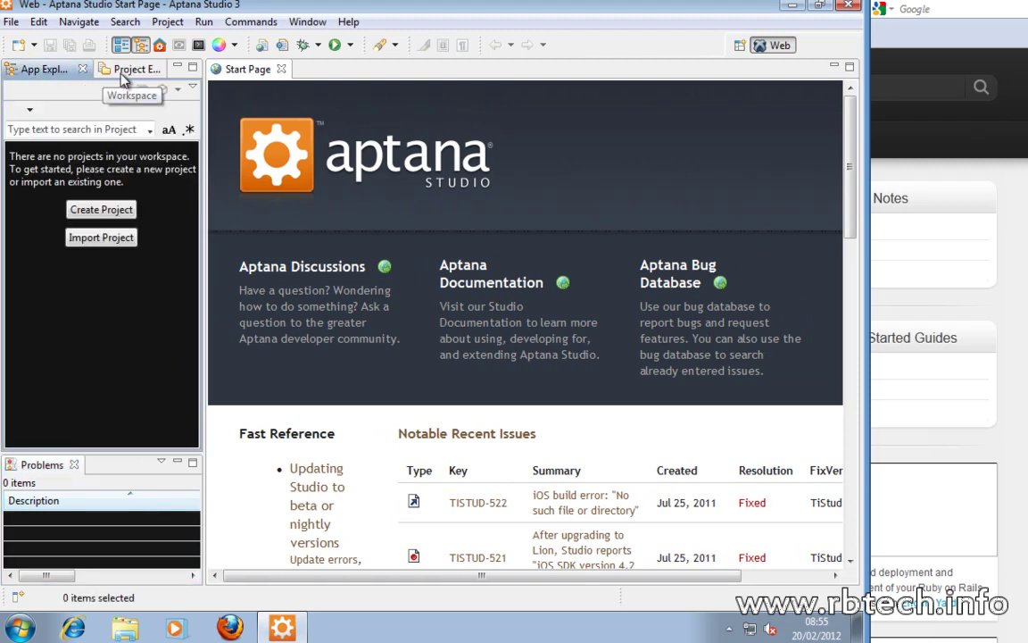
pyautogui.moveTo(204, 293)
pyautogui.mouseDown()
pyautogui.moveTo(178, 298)
pyautogui.moveTo(186, 294)
pyautogui.mouseUp()
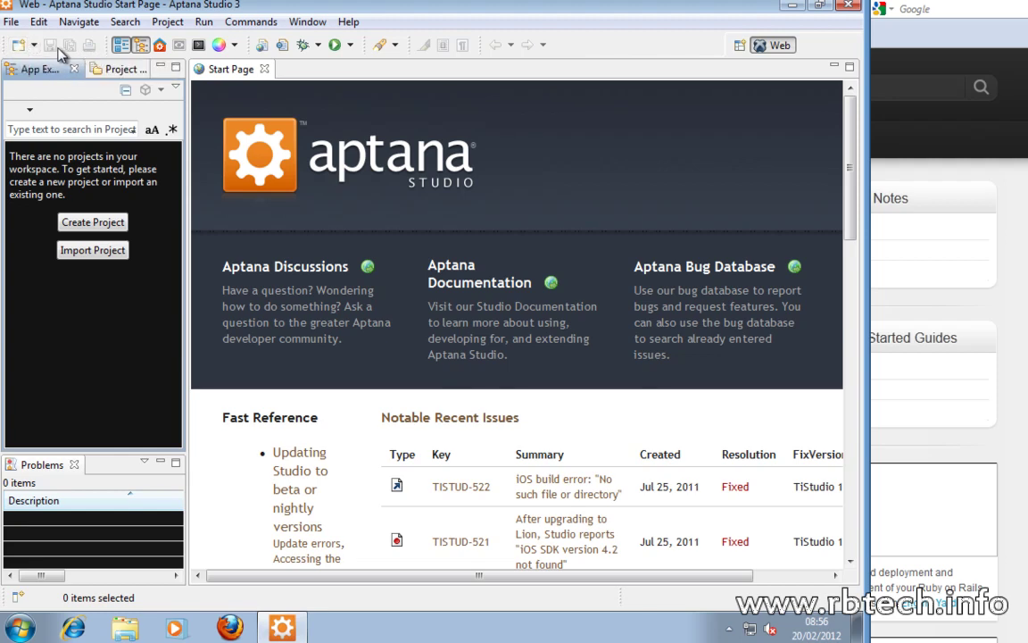
# - Show and hide the Outline view, and hide and show App Explorer again
pyautogui.click(117, 50)
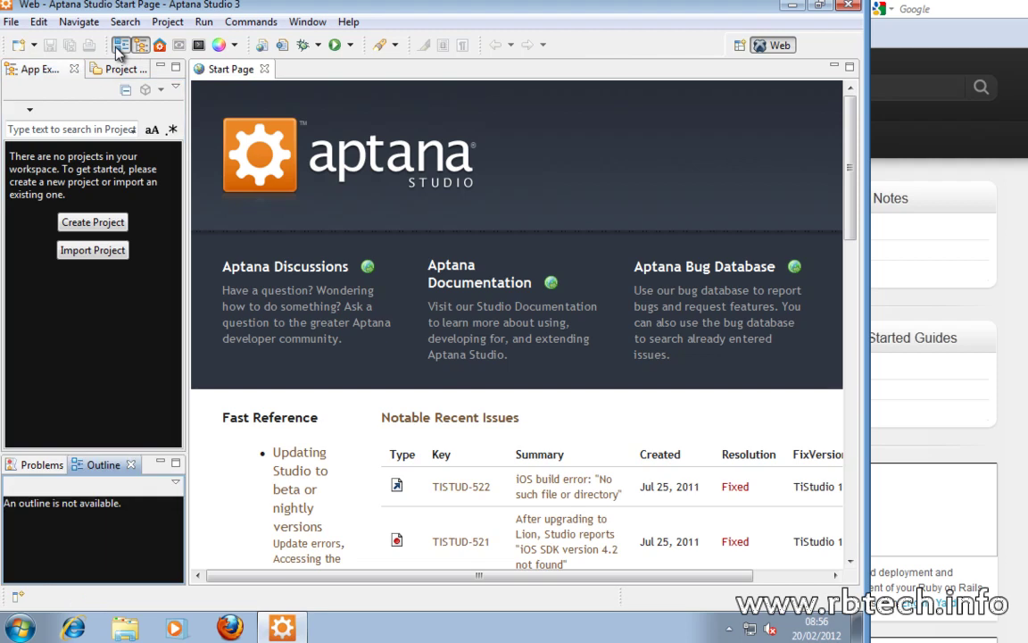
pyautogui.click(117, 50)
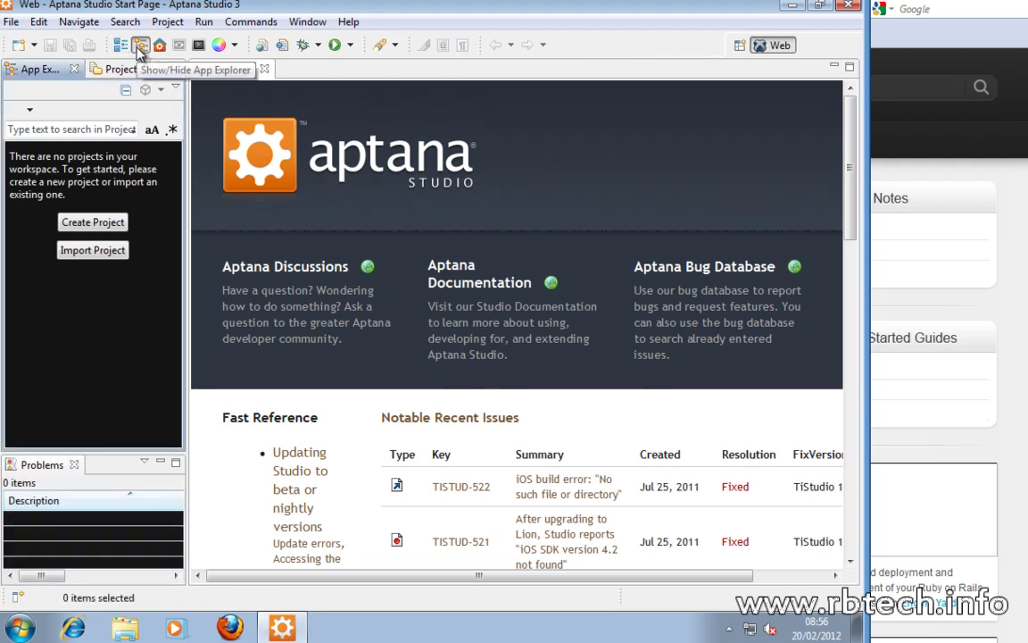
pyautogui.click(139, 51)
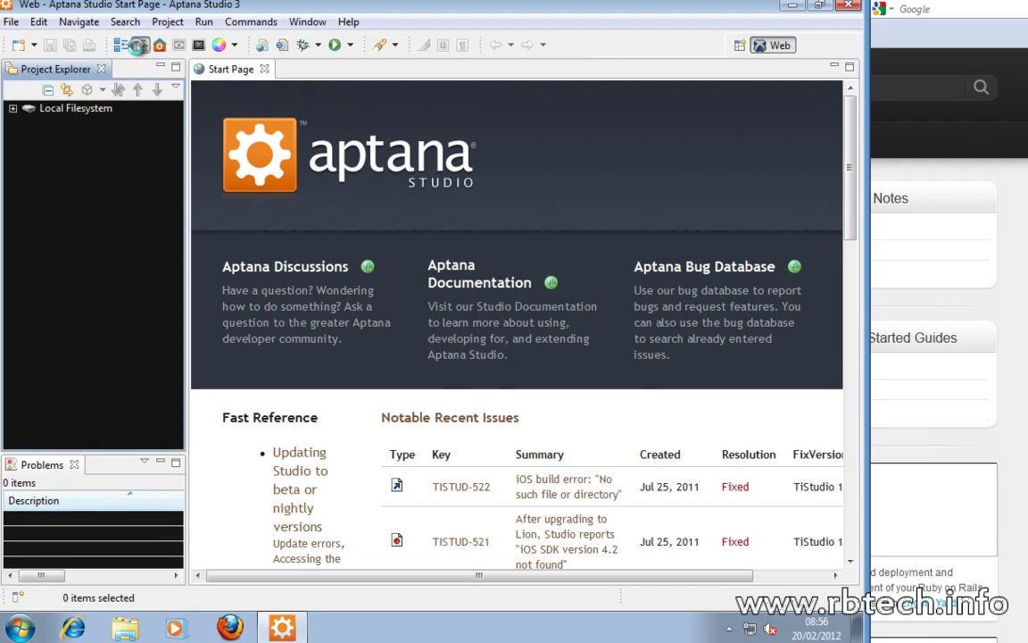
pyautogui.click(138, 52)
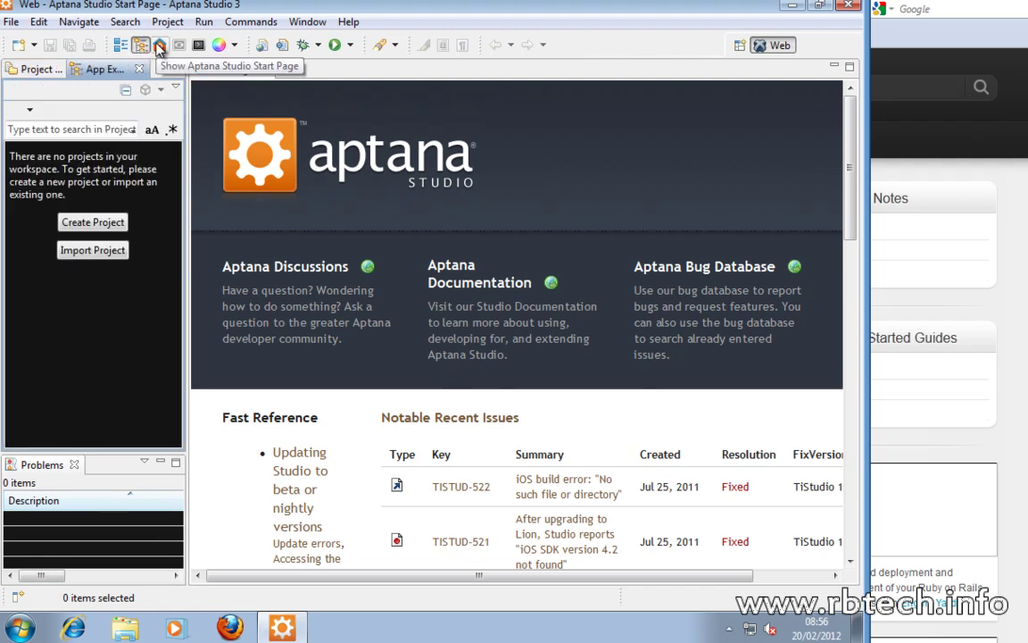
# - Close and reopen the Aptana Studio Start Page and look through its contents
pyautogui.click(159, 47)
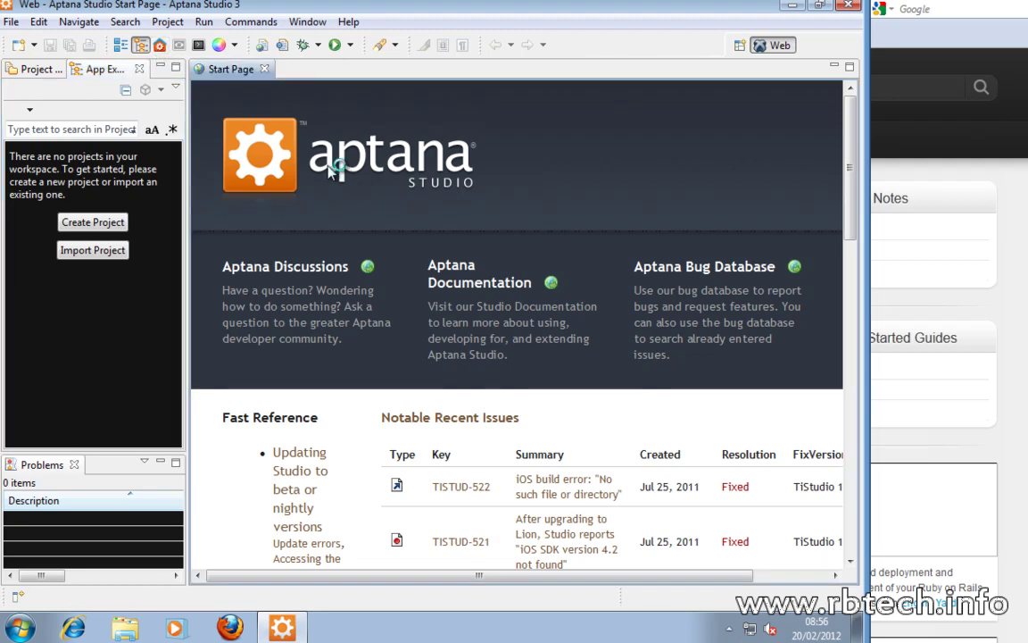
pyautogui.click(264, 69)
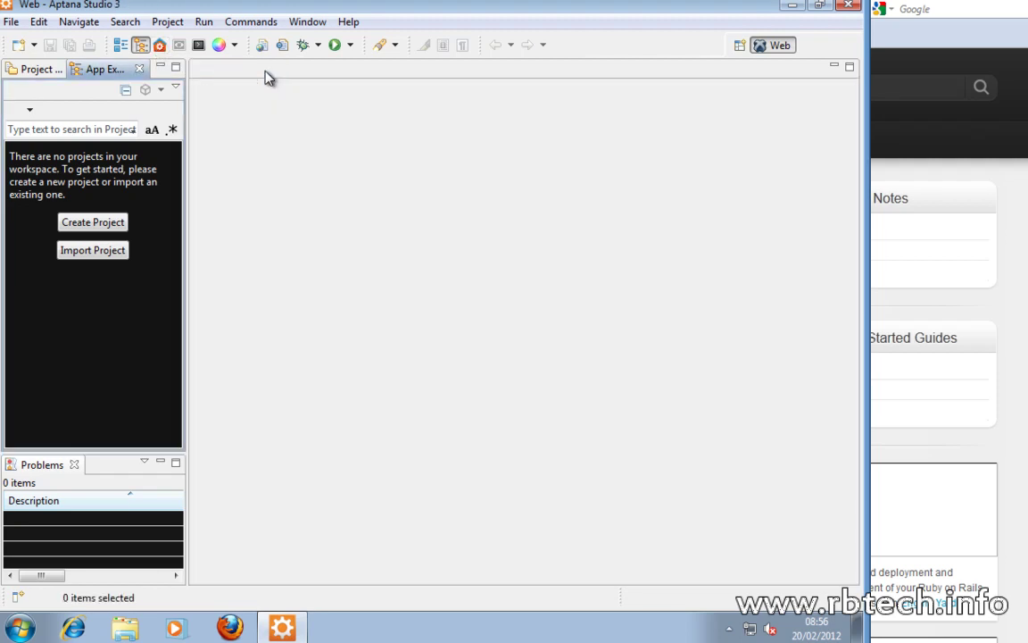
pyautogui.click(159, 47)
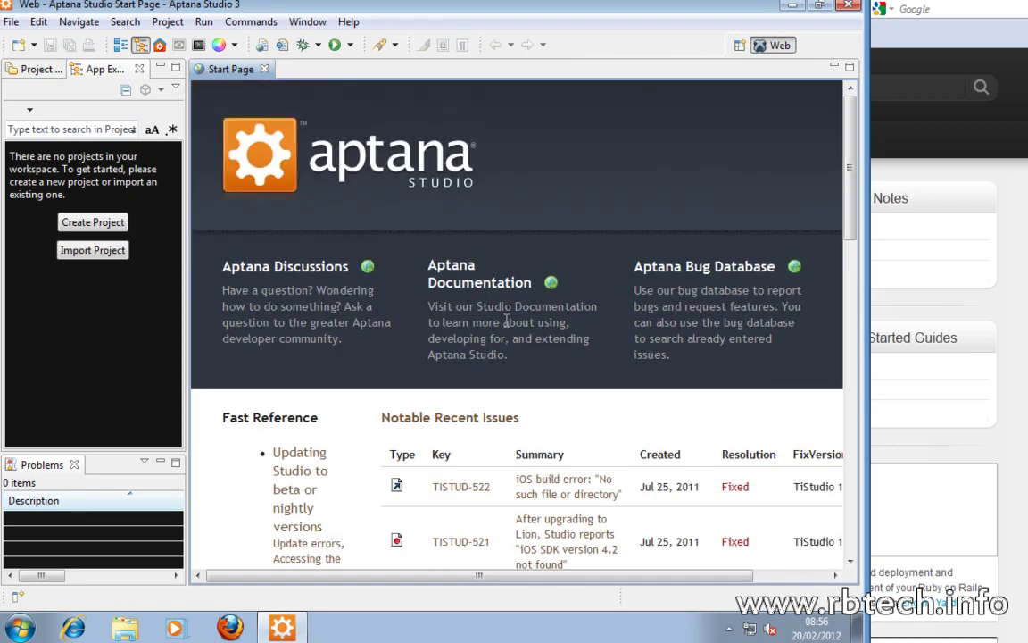
pyautogui.scroll(-1, 564, 308)
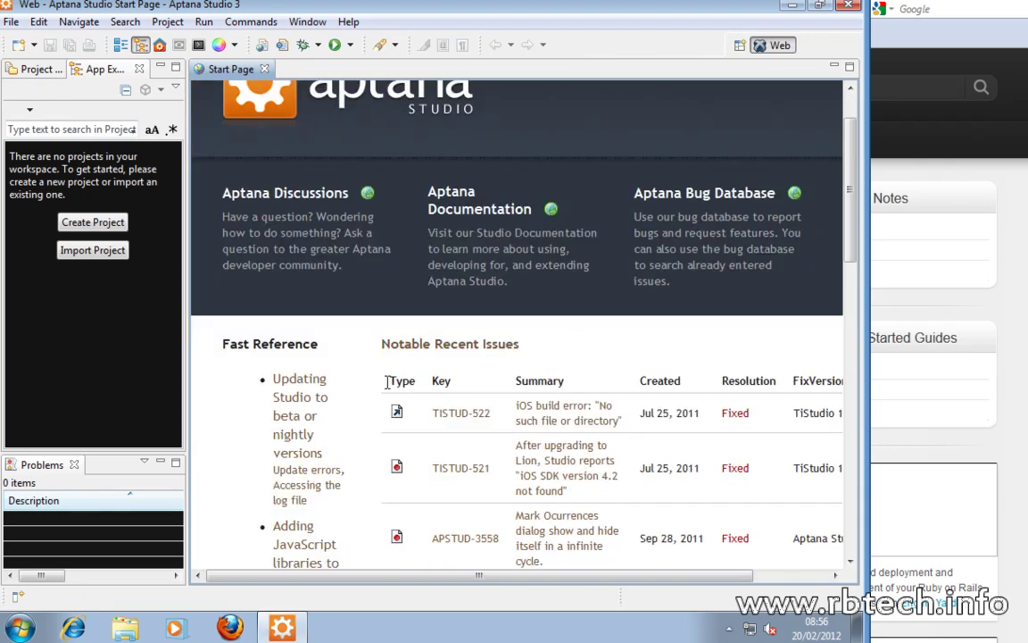
pyautogui.scroll(-6, 567, 358)
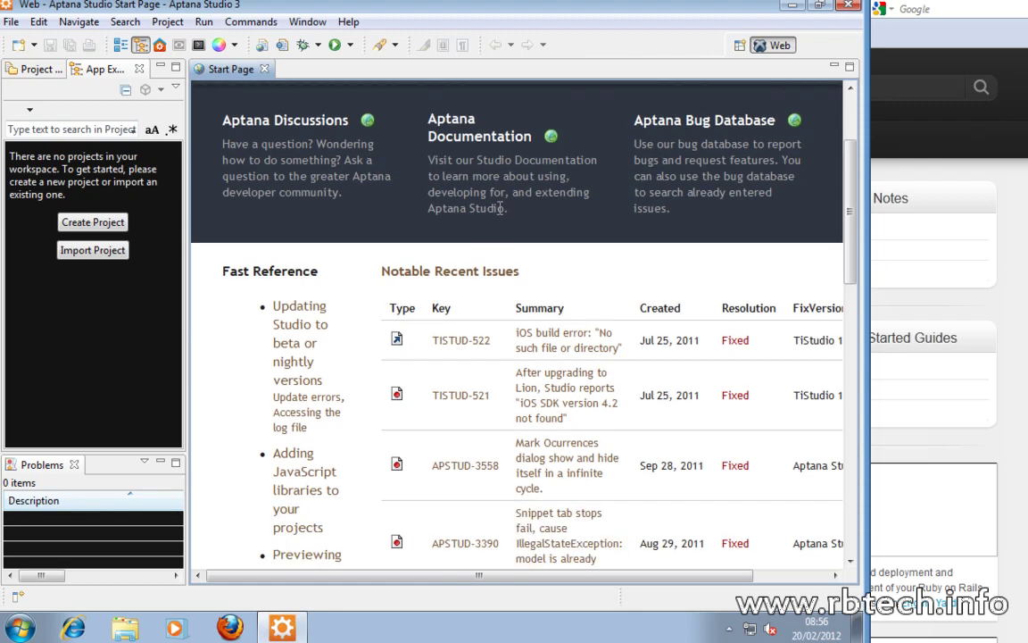
pyautogui.scroll(7, 533, 301)
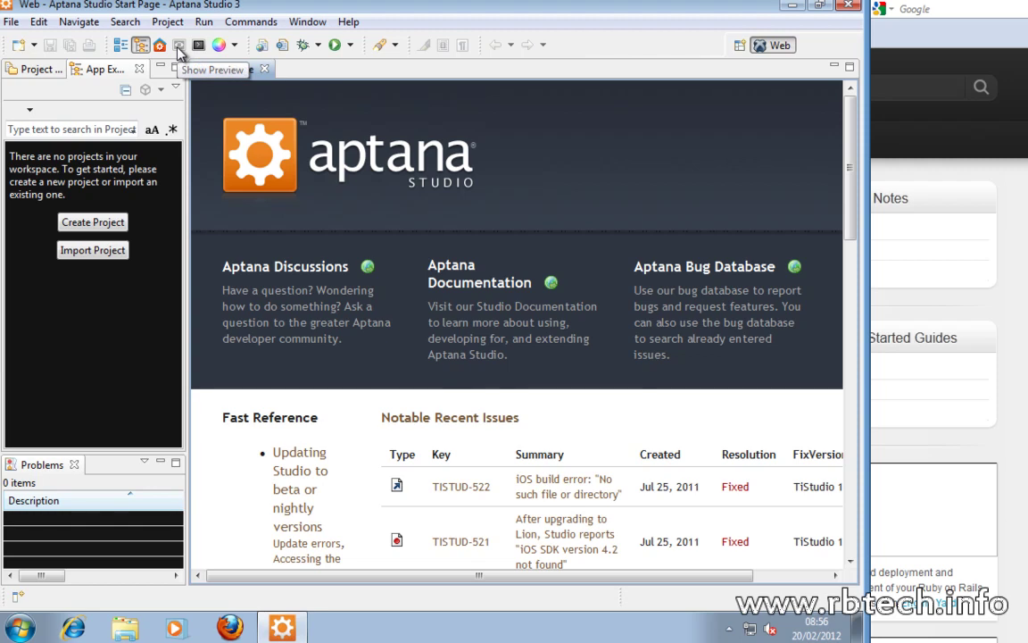
# - Try the Aptana Studio 2.x color theme and switch back to the Aptana Studio theme
pyautogui.click(235, 46)
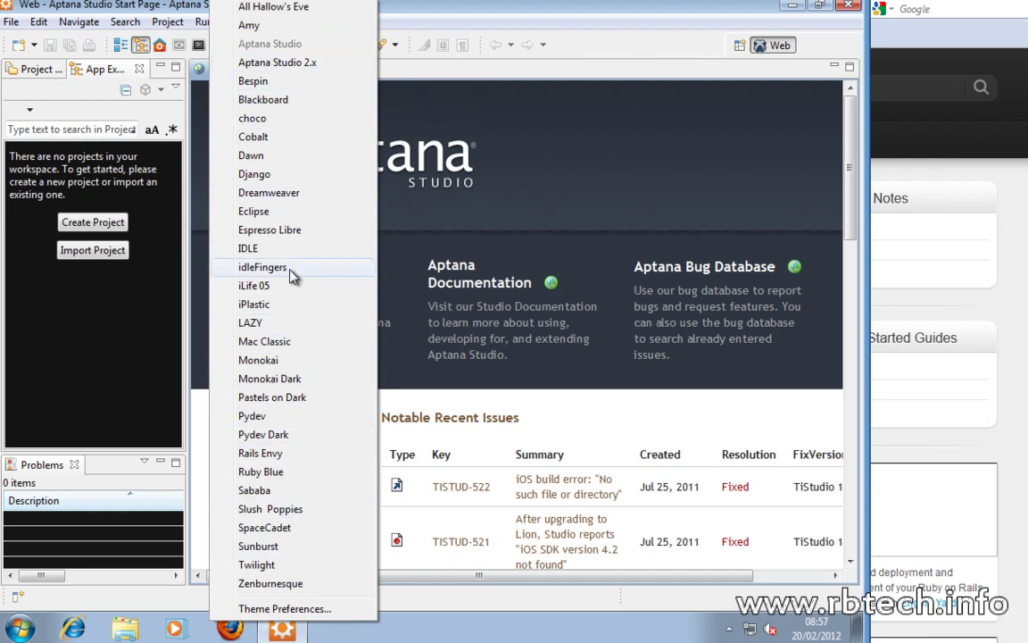
pyautogui.click(273, 64)
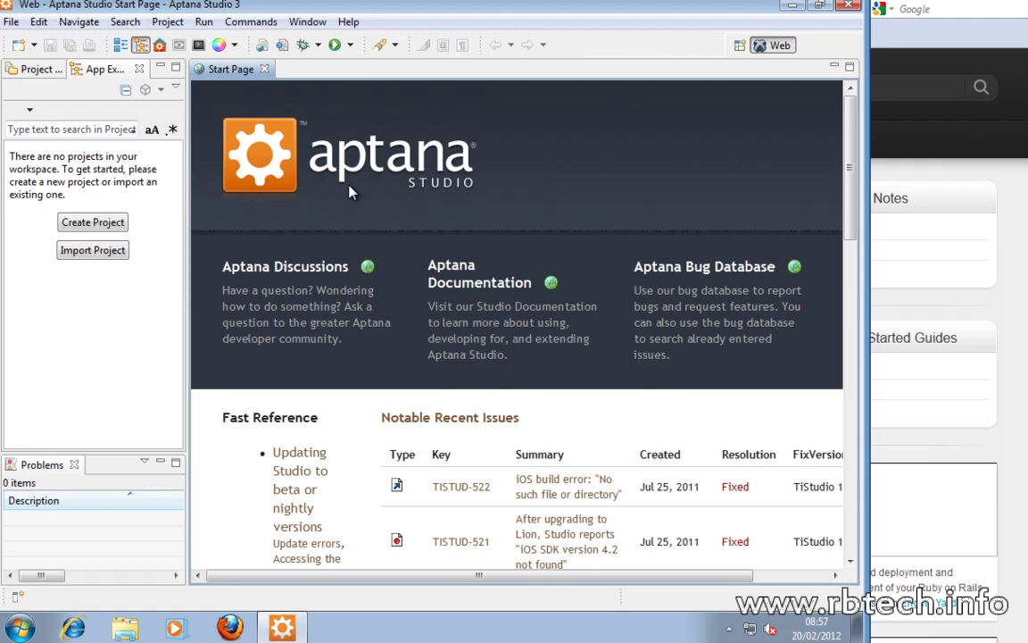
pyautogui.click(234, 44)
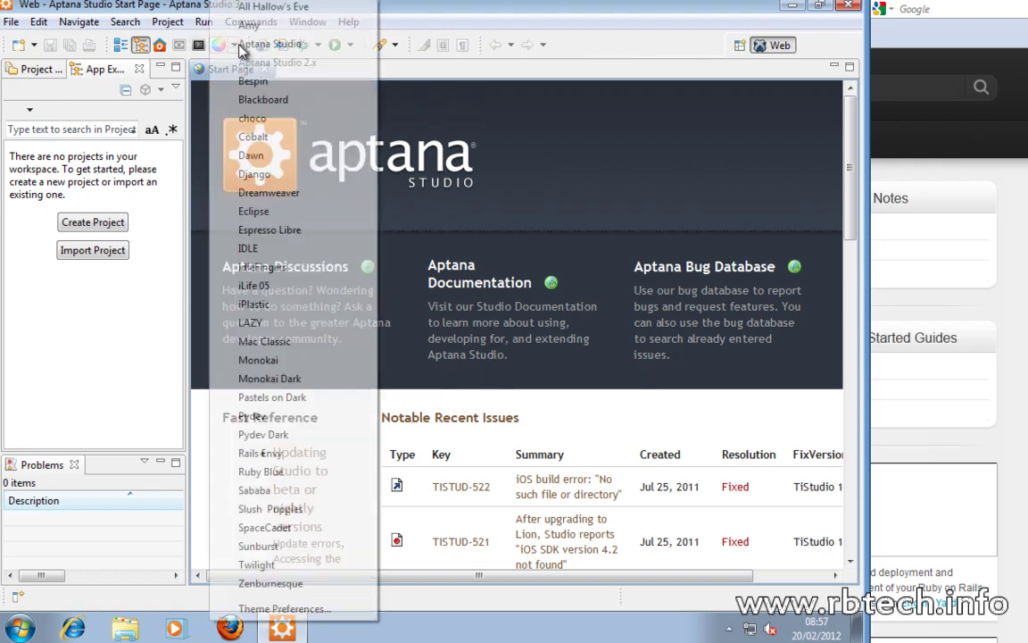
pyautogui.click(289, 59)
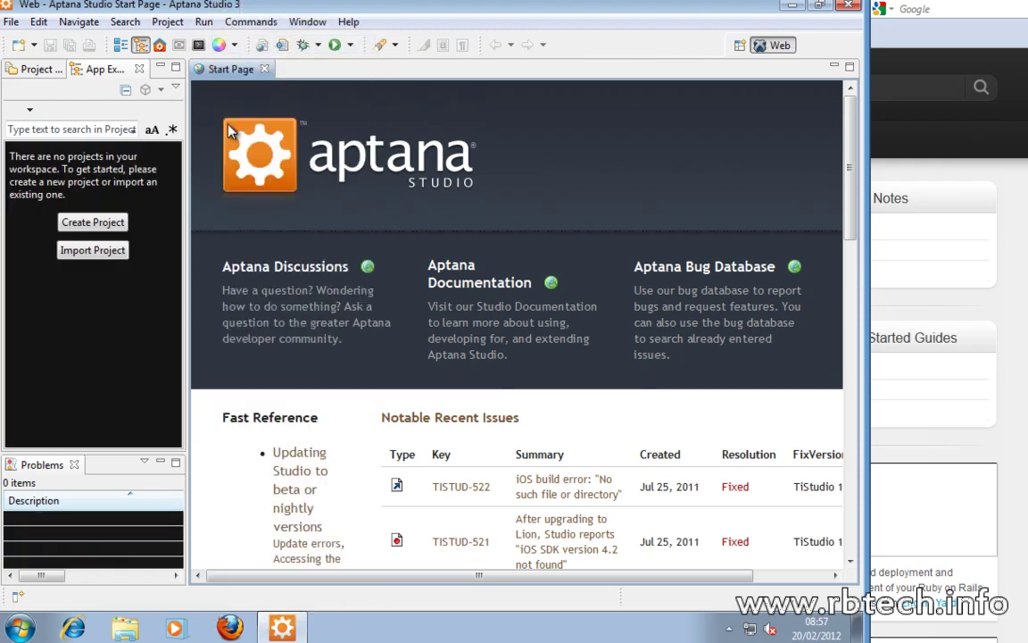